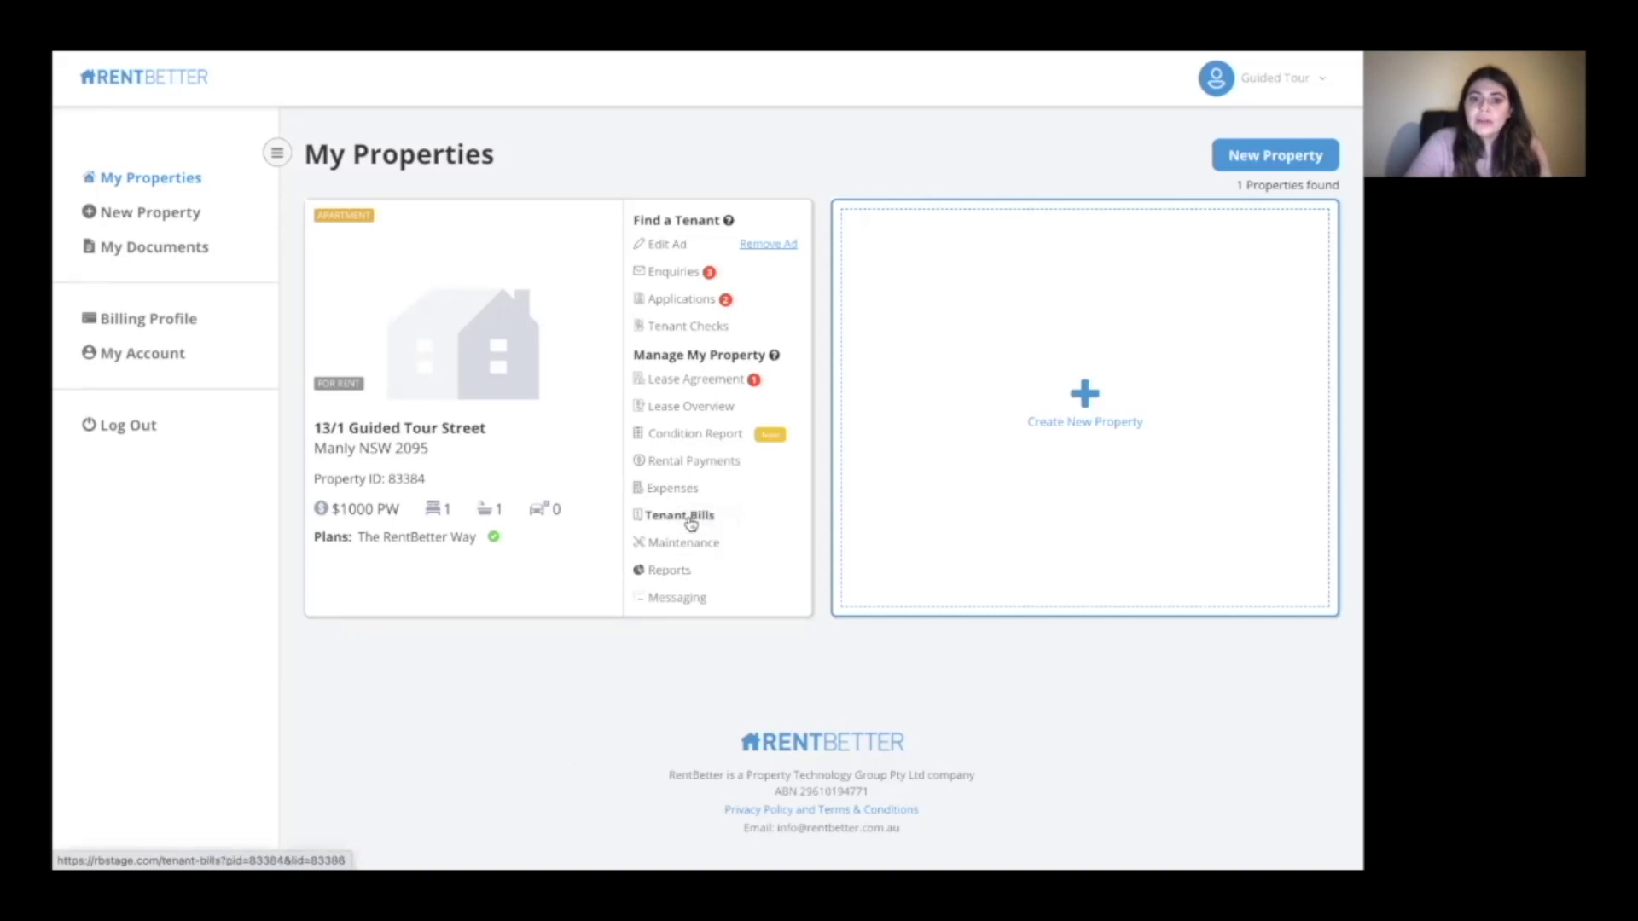
Step: Open the Tenant Bills page for 13/1 Guided Tour Street
{"action": "left_click", "coordinate": [690, 516]}
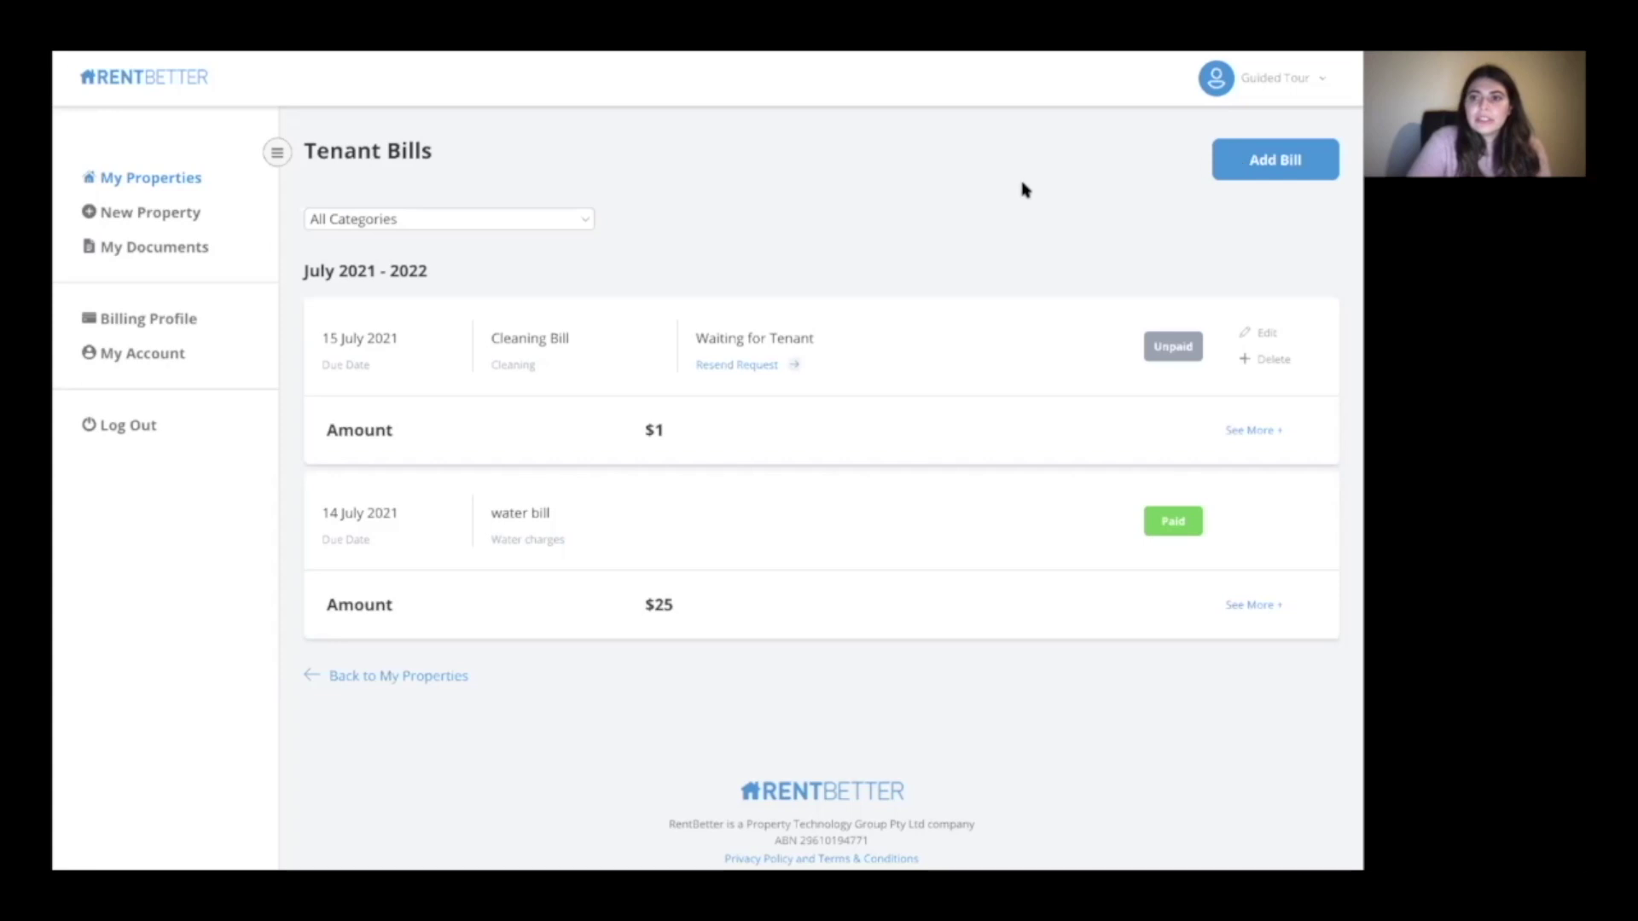
Step: Start a new tenant bill with Add Bill
{"action": "left_click", "coordinate": [1247, 162]}
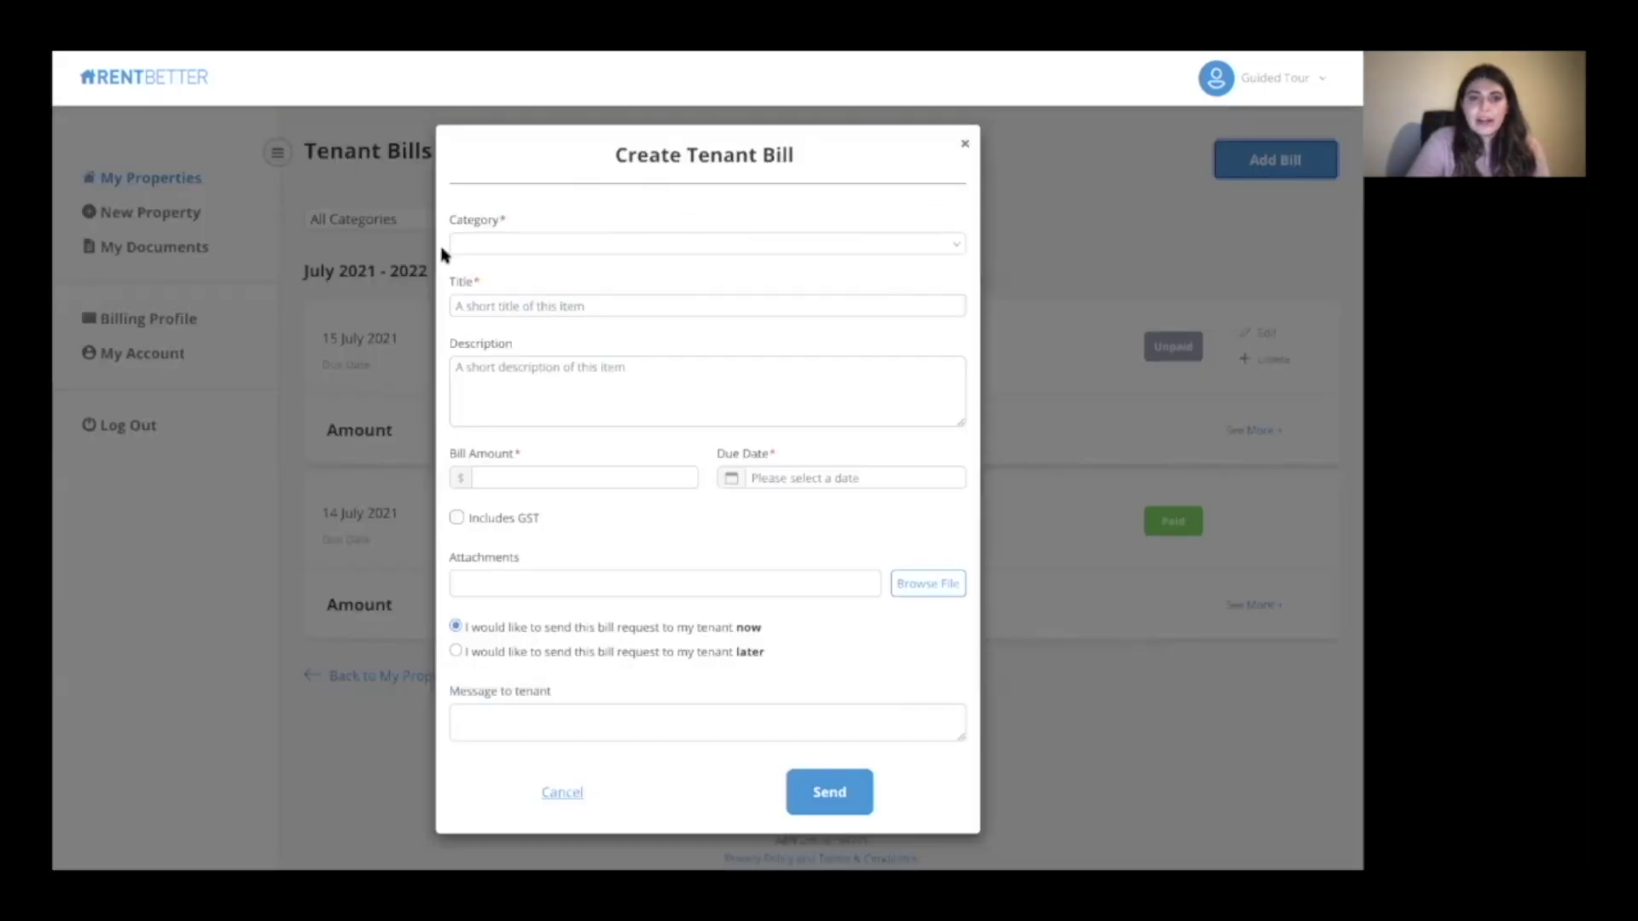
Step: Set the bill category to Cleaning, title 'Cleaning Demo' and description 'Rug'
{"action": "left_click", "coordinate": [475, 247]}
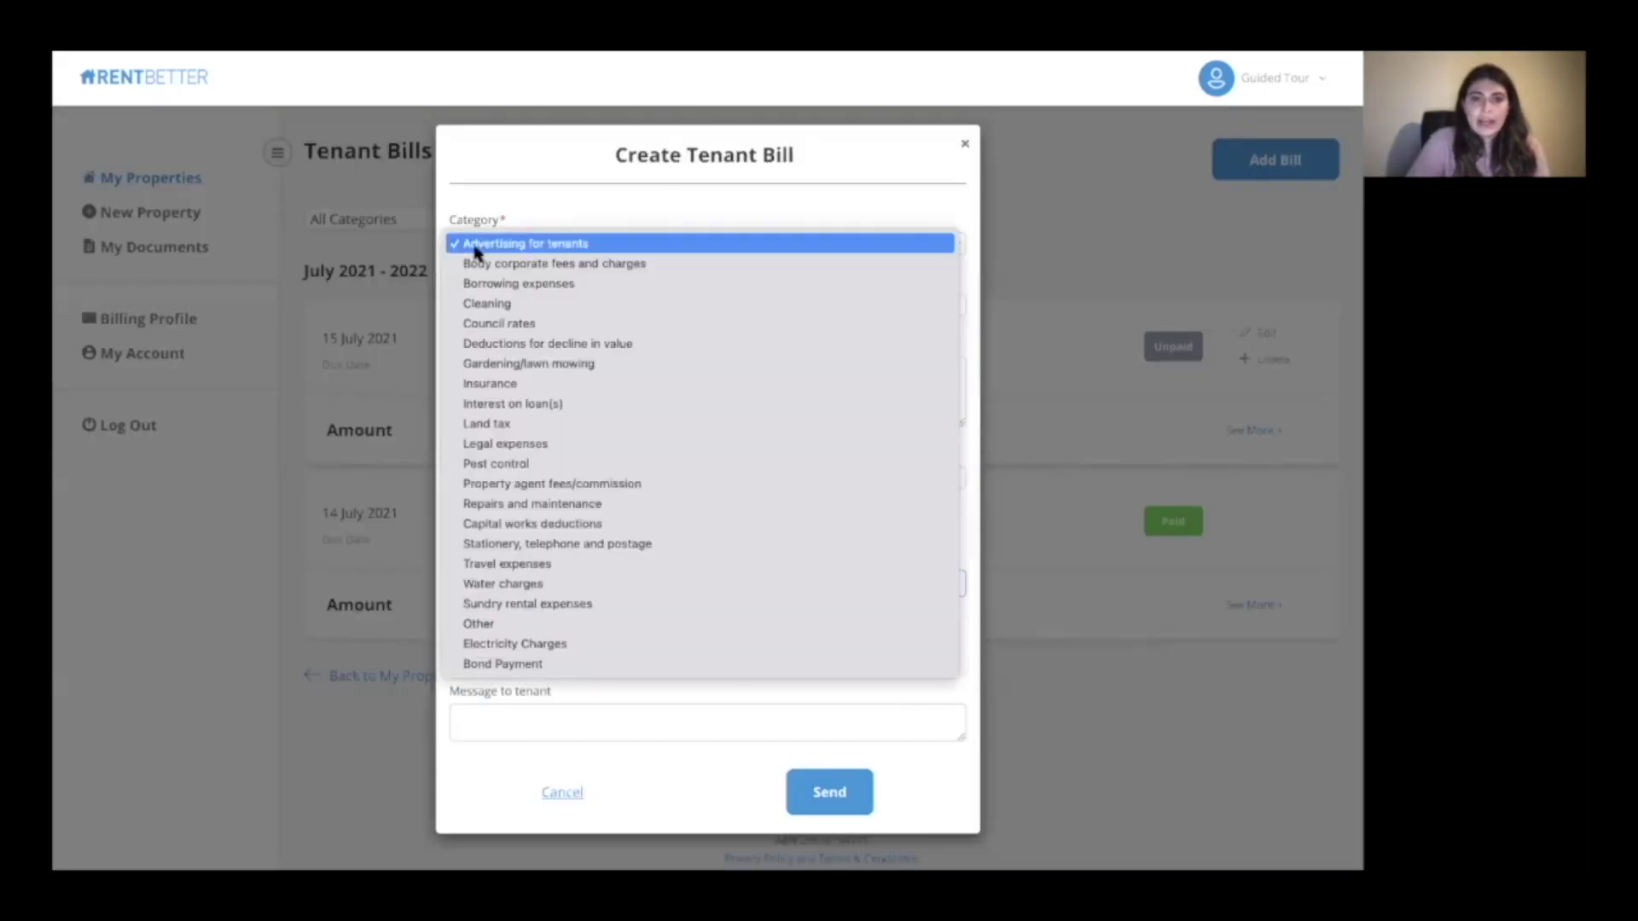
{"action": "left_click", "coordinate": [501, 304]}
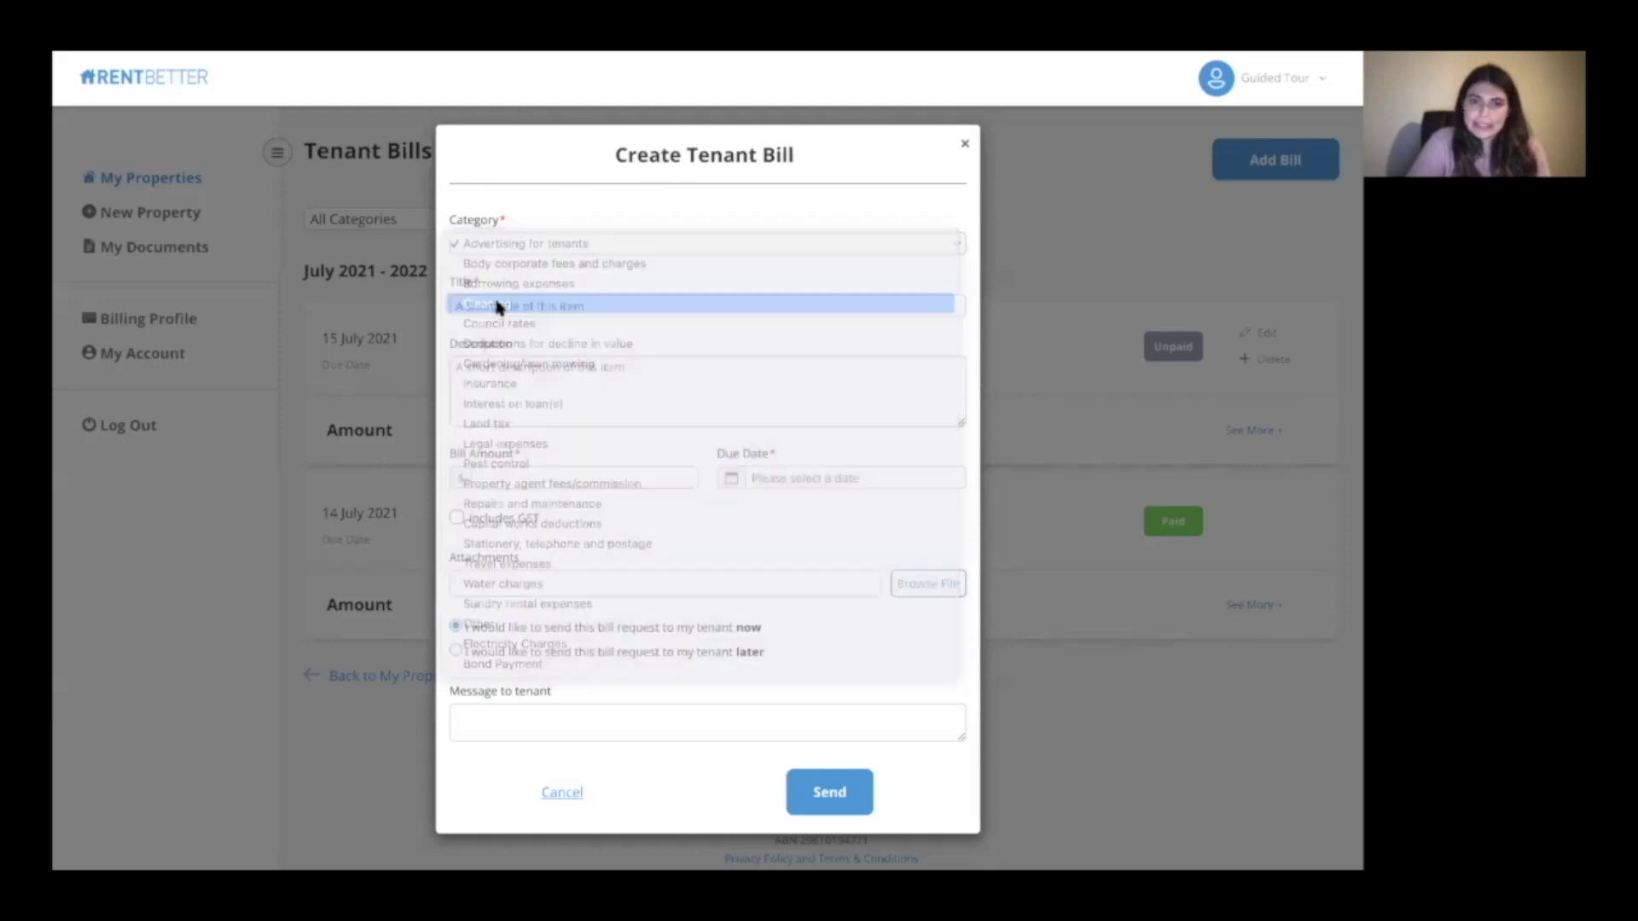
{"action": "left_click", "coordinate": [501, 306]}
{"action": "type", "text": "Cleaning Demo"}
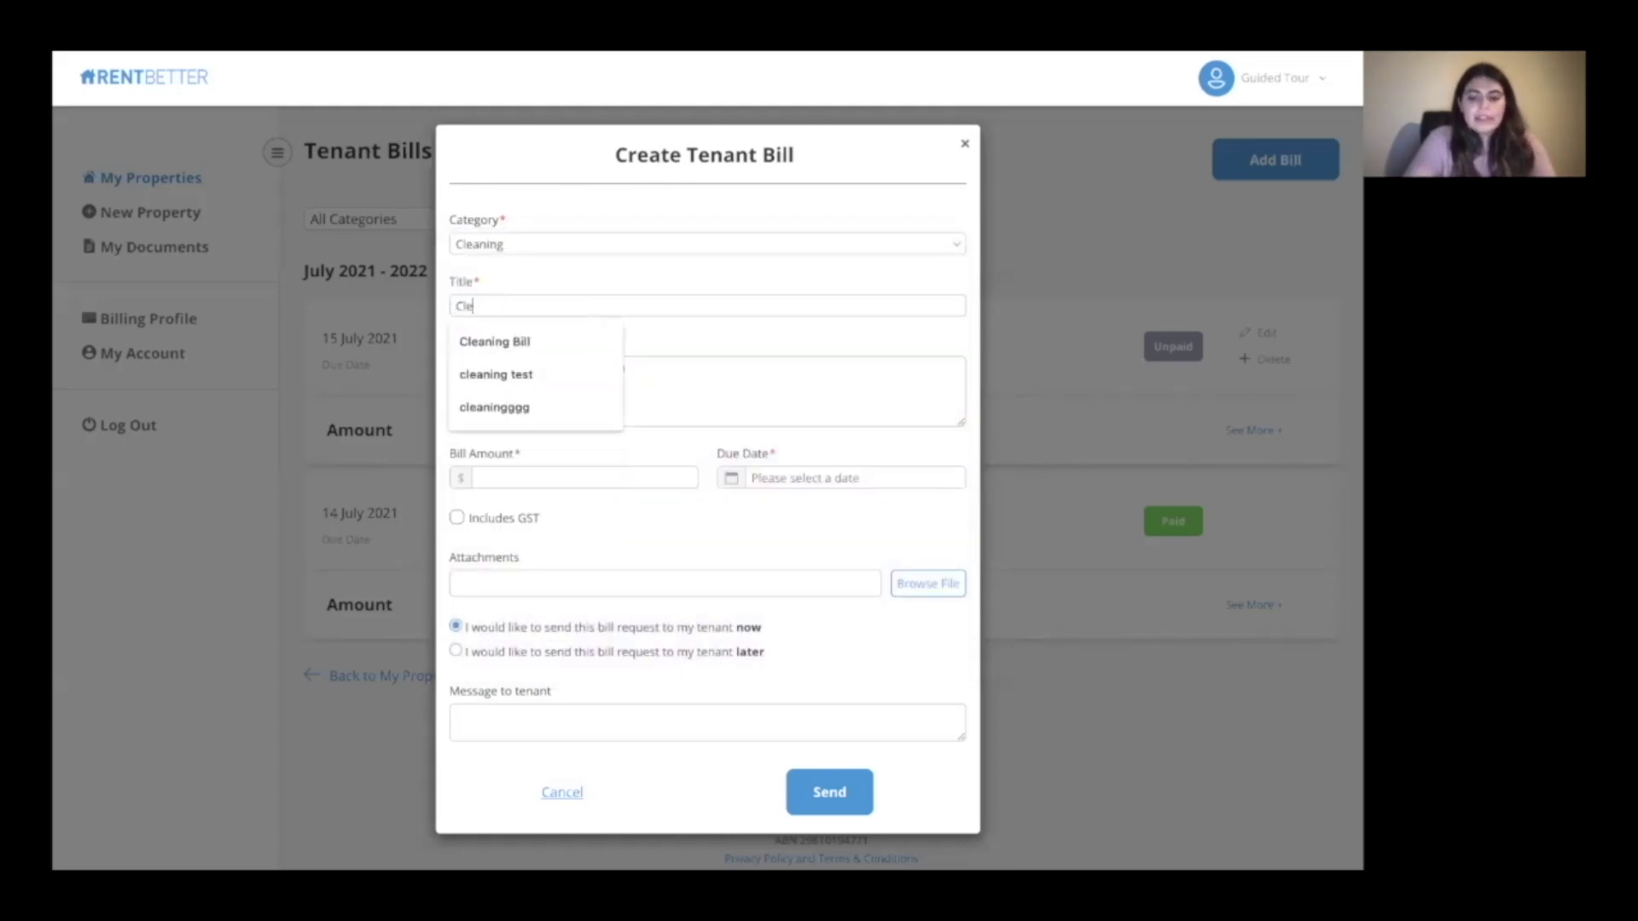
{"action": "left_click", "coordinate": [486, 368]}
{"action": "type", "text": "Rug"}
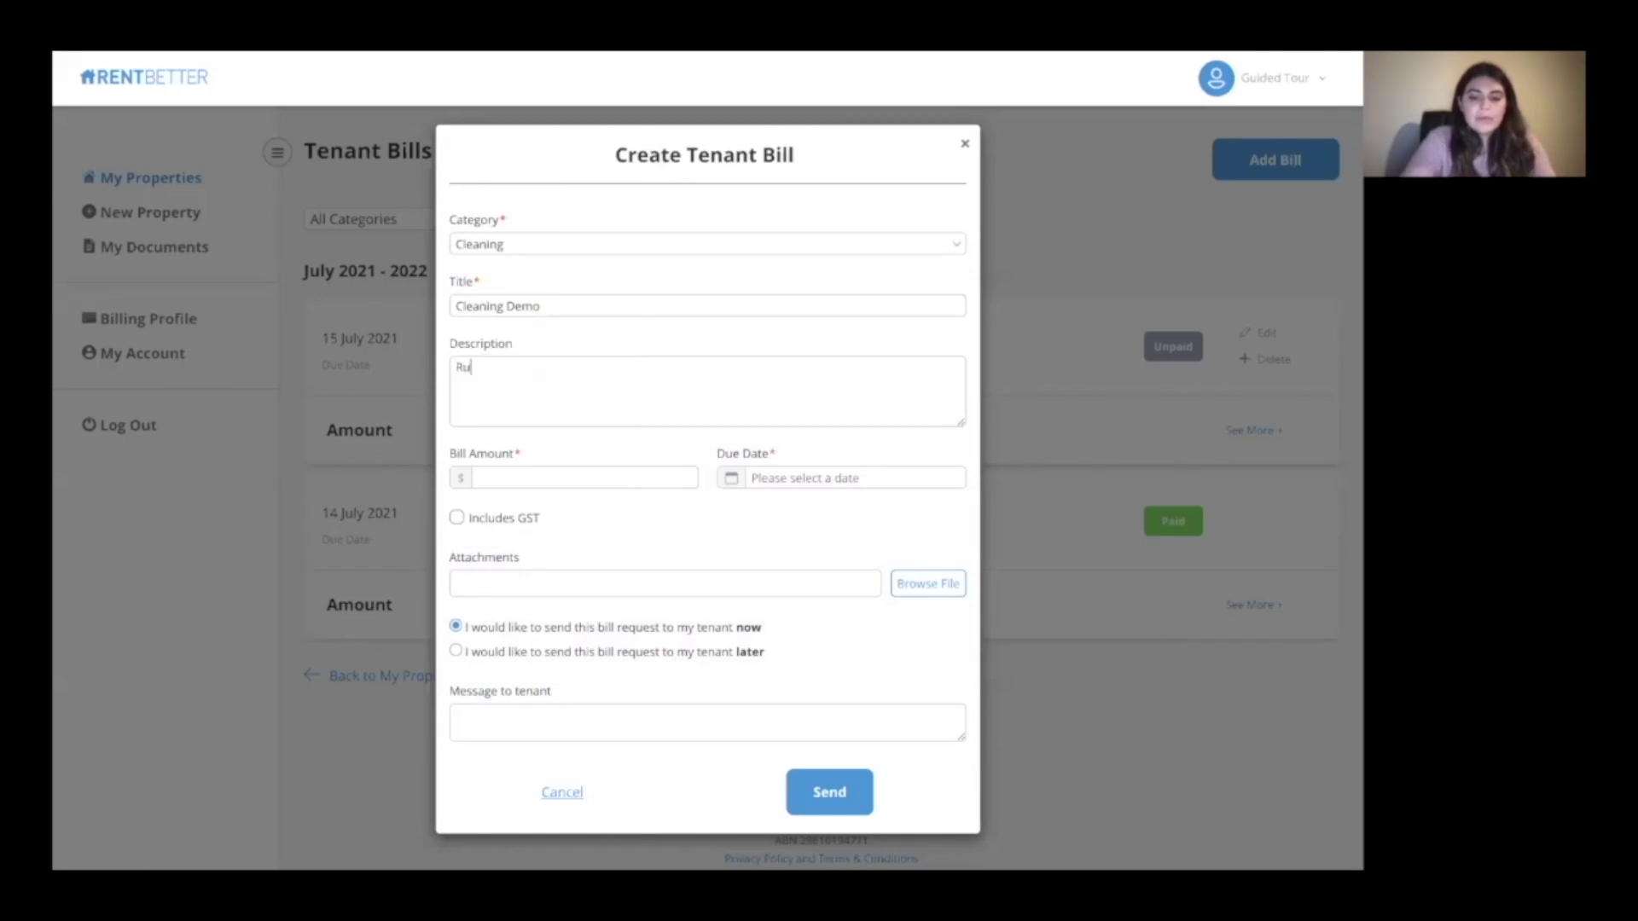
Step: Set the bill amount to 50 and the due date to 15 July 2021
{"action": "left_click", "coordinate": [491, 469]}
{"action": "type", "text": "50"}
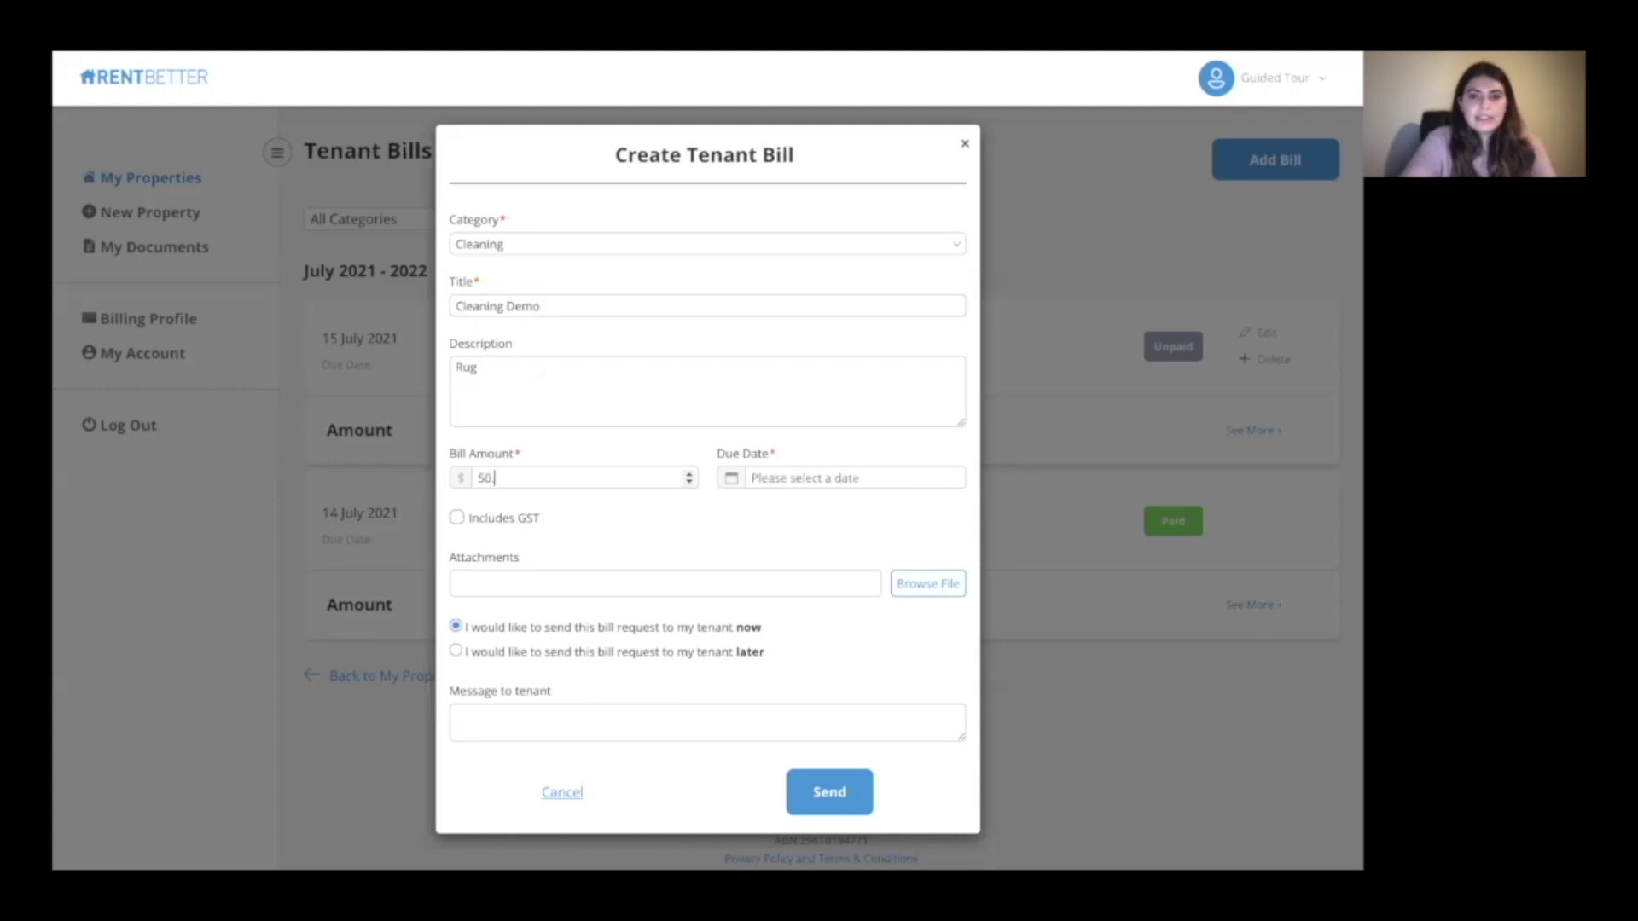
{"action": "left_click", "coordinate": [770, 475]}
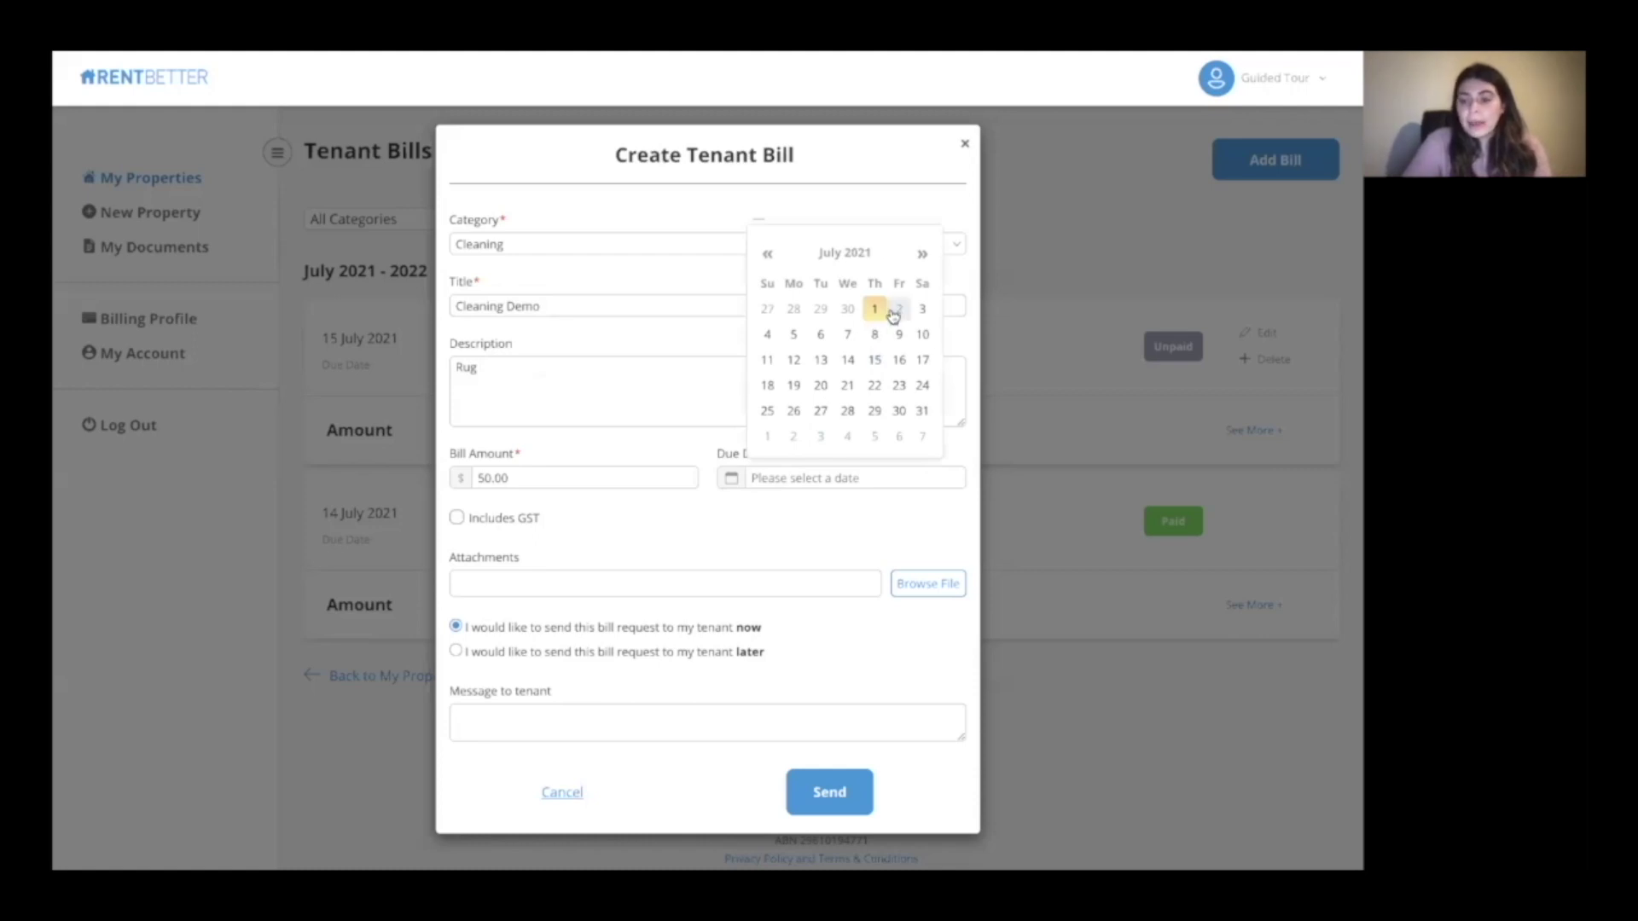
{"action": "left_click", "coordinate": [874, 359]}
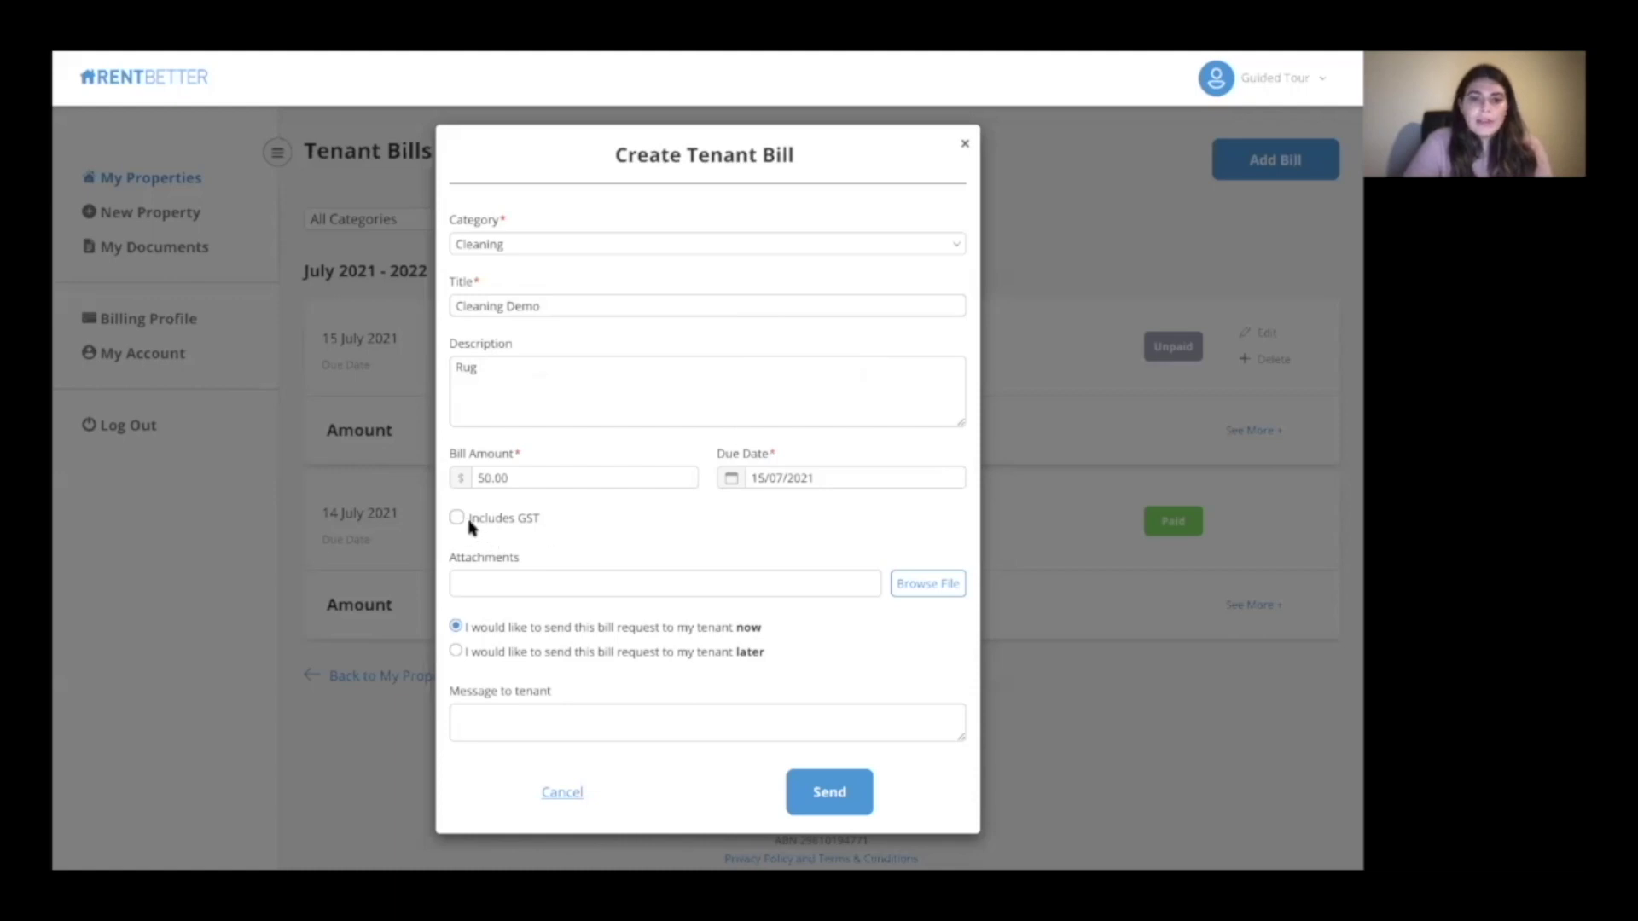
{"action": "left_click", "coordinate": [909, 587]}
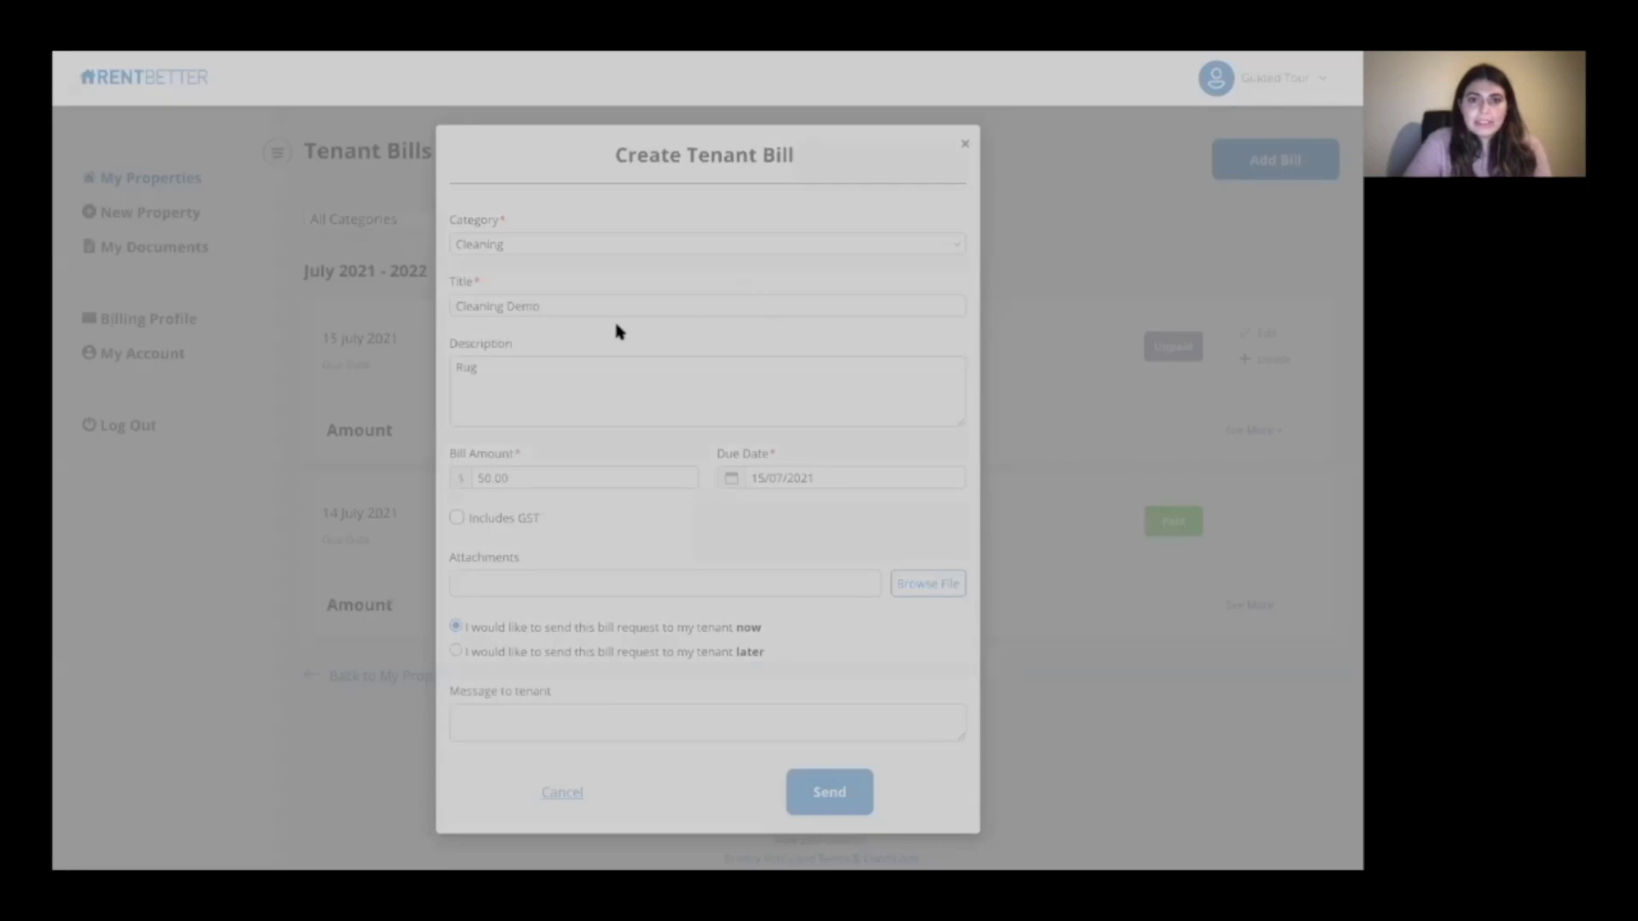
Step: Attach the invoice file and send the Cleaning Demo bill to the tenant now
{"action": "left_click", "coordinate": [979, 643]}
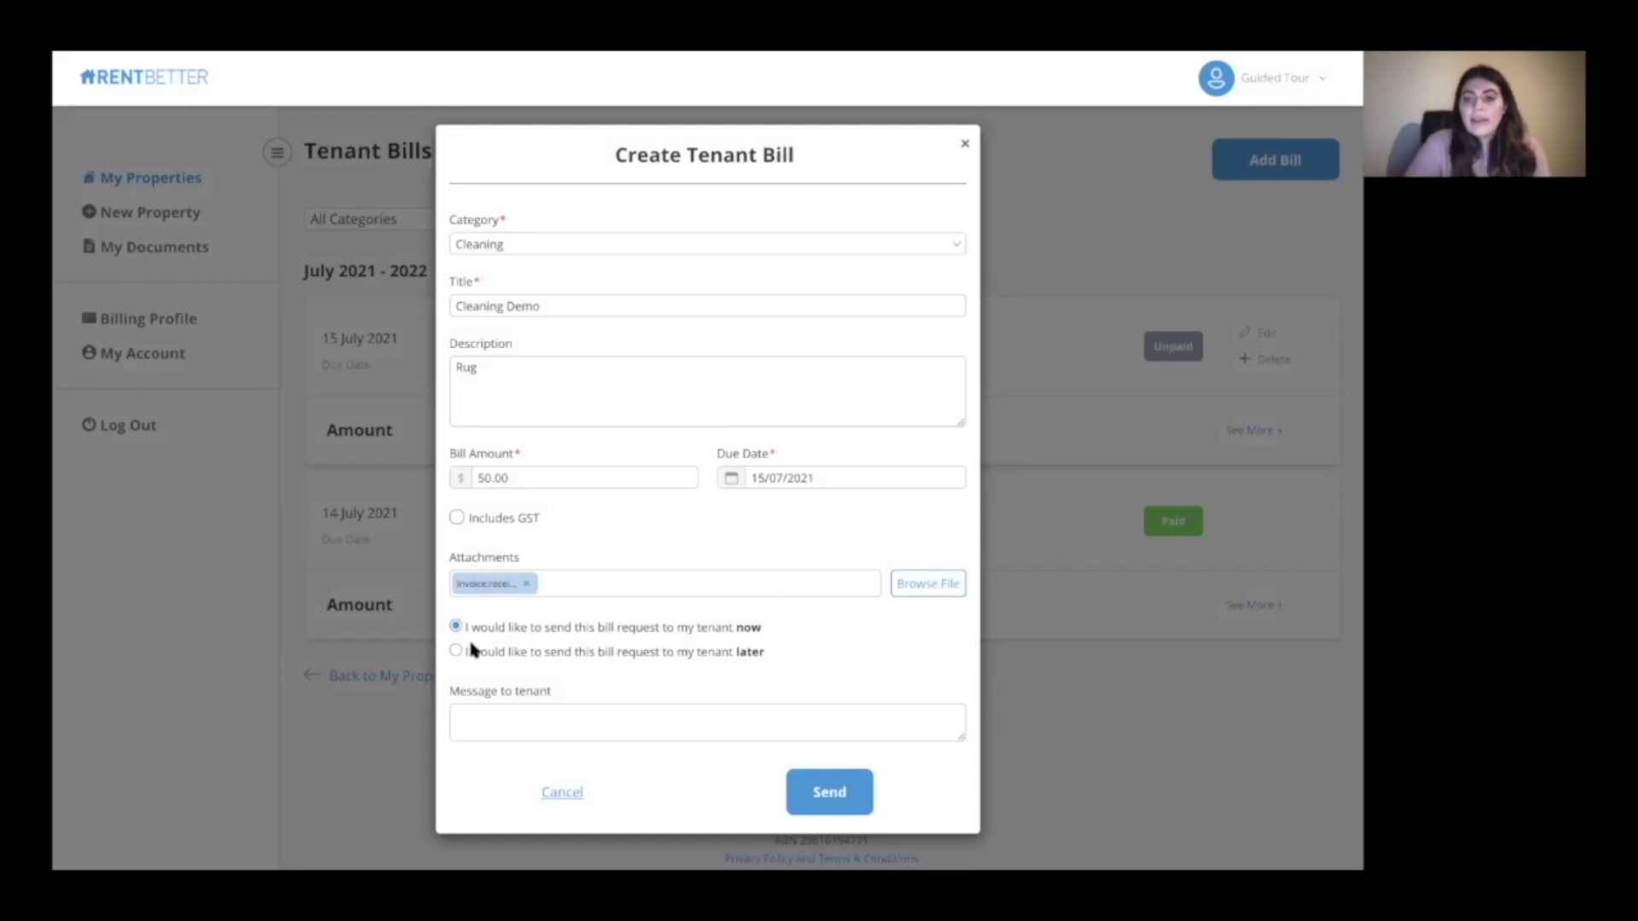
{"action": "left_click", "coordinate": [544, 717]}
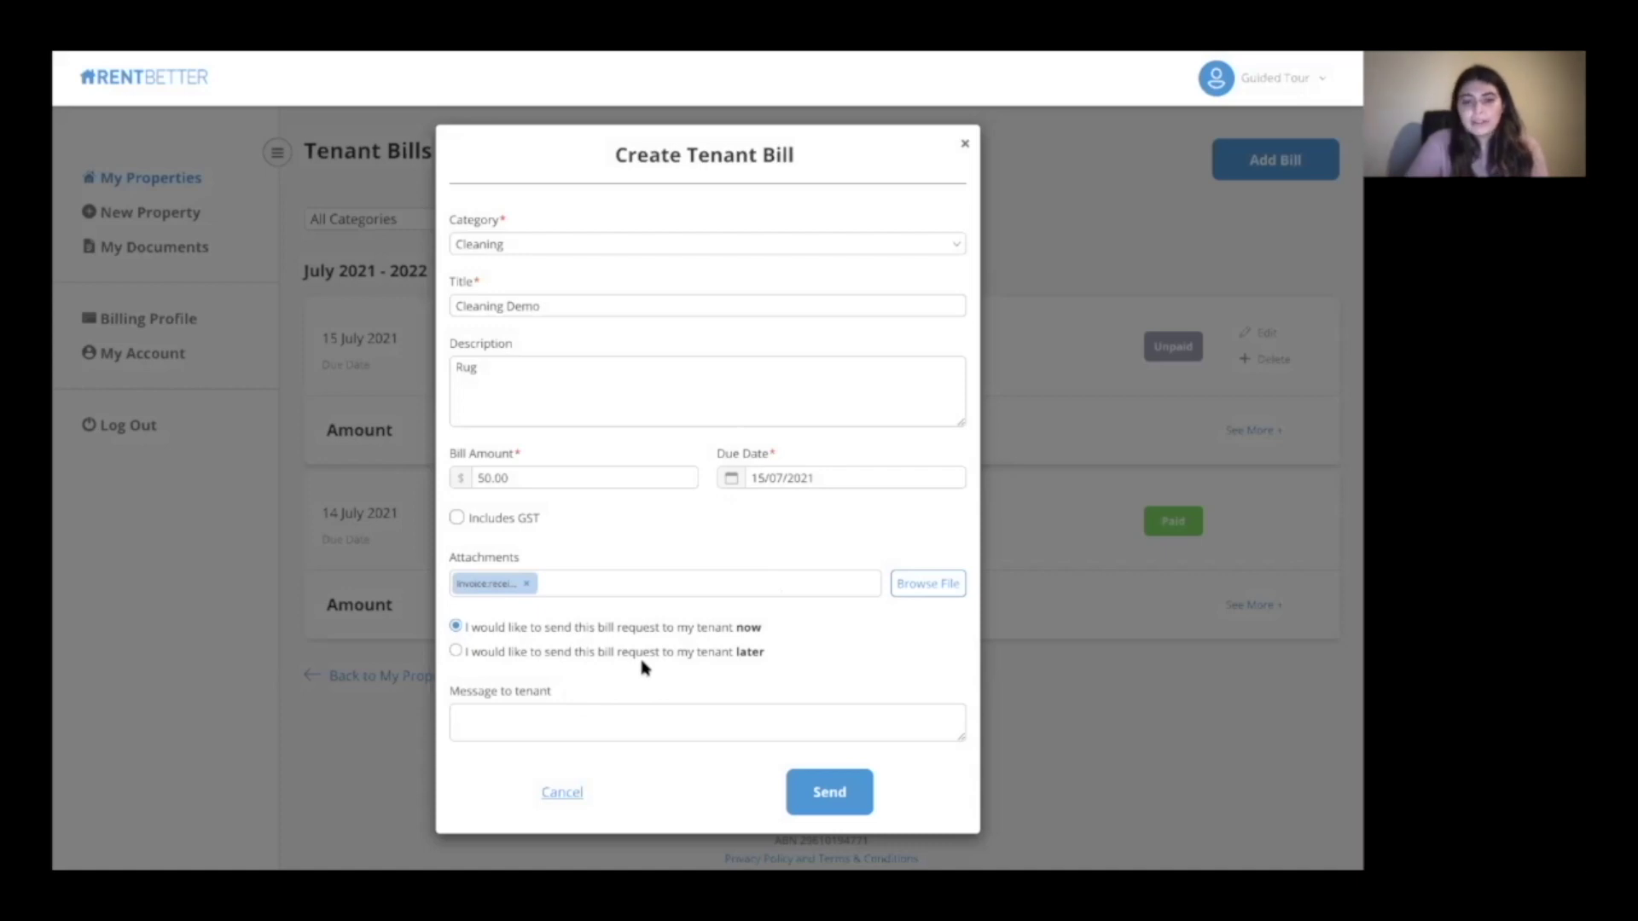
{"action": "left_click", "coordinate": [824, 789]}
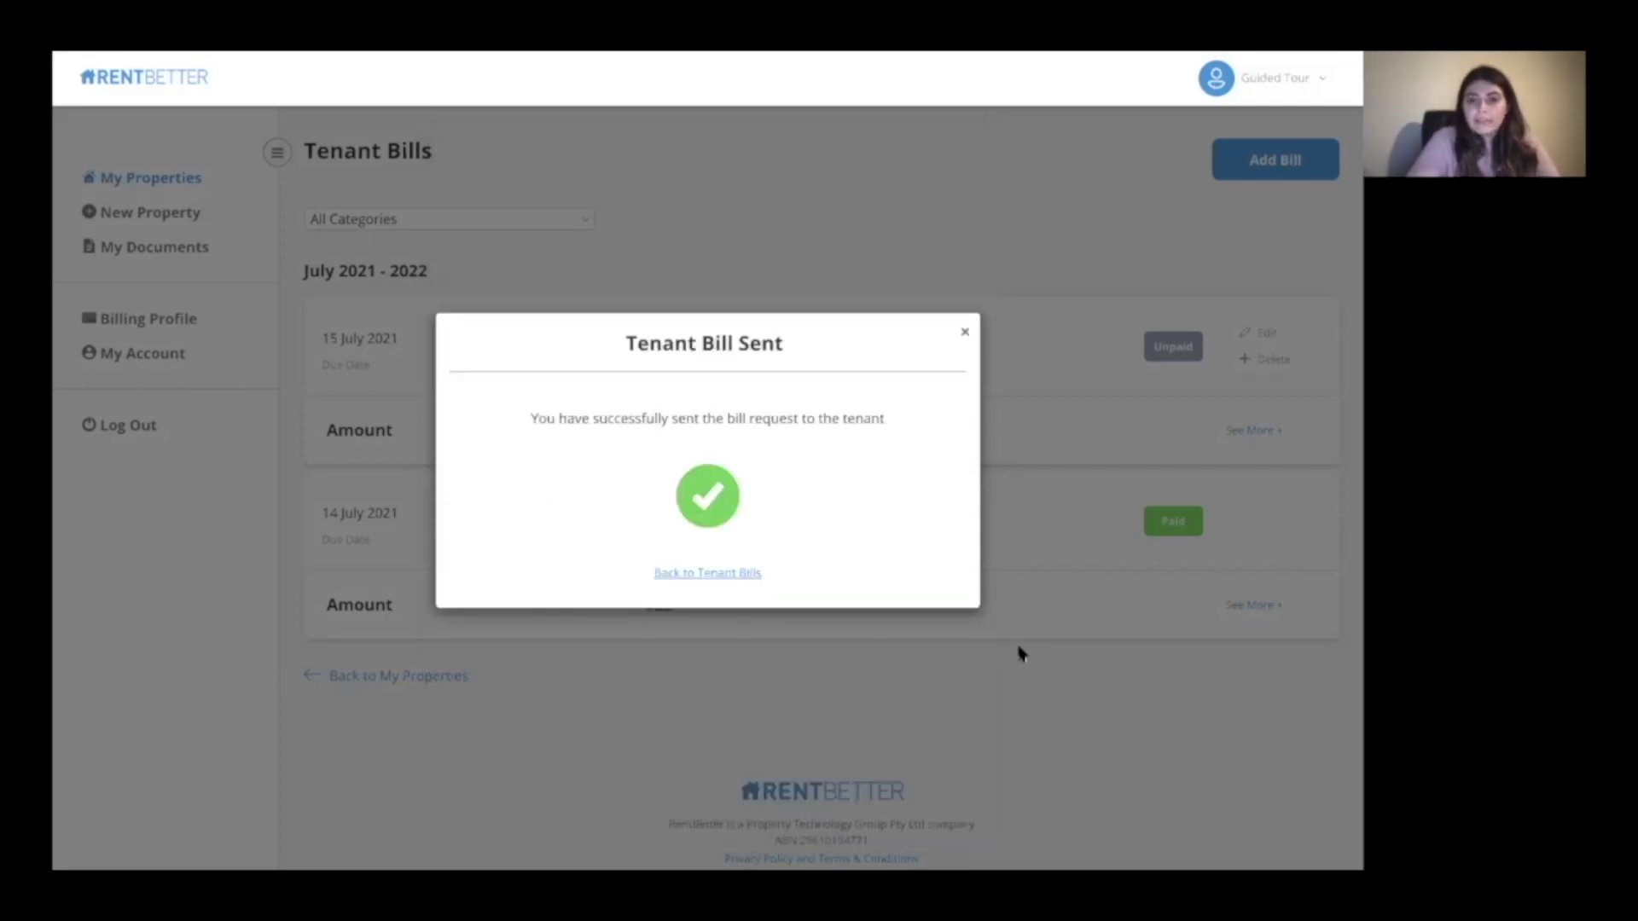
Step: Go back to the tenant bills list and view the $25 water bill's full details
{"action": "left_click", "coordinate": [739, 572]}
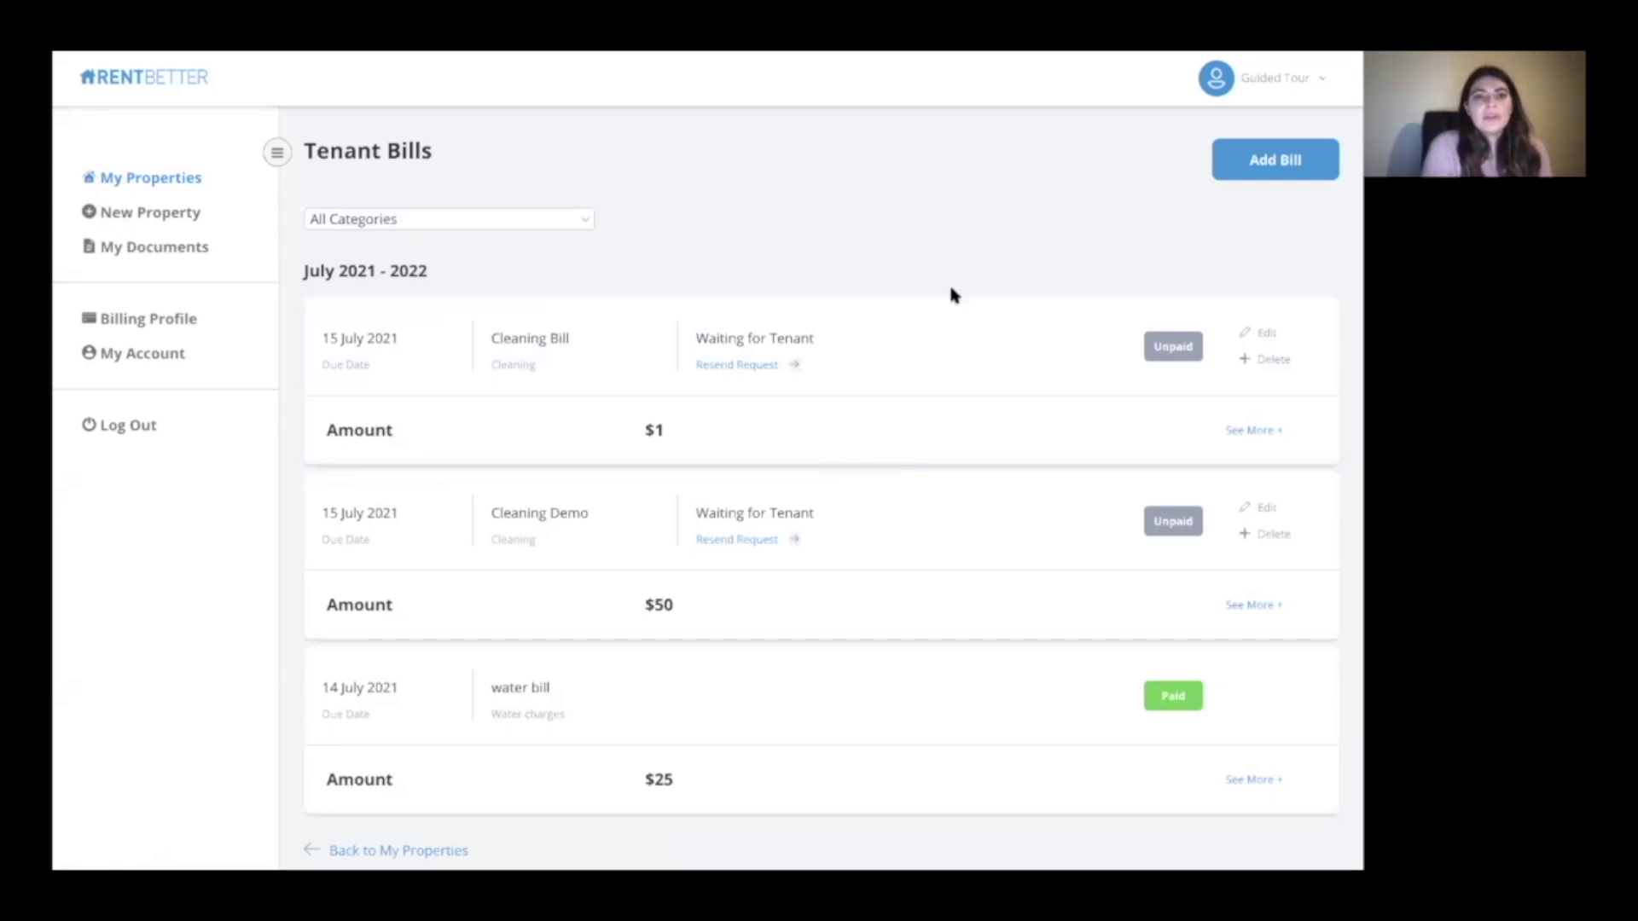
{"action": "scroll", "coordinate": [802, 230], "scroll_direction": "down", "scroll_amount": 1}
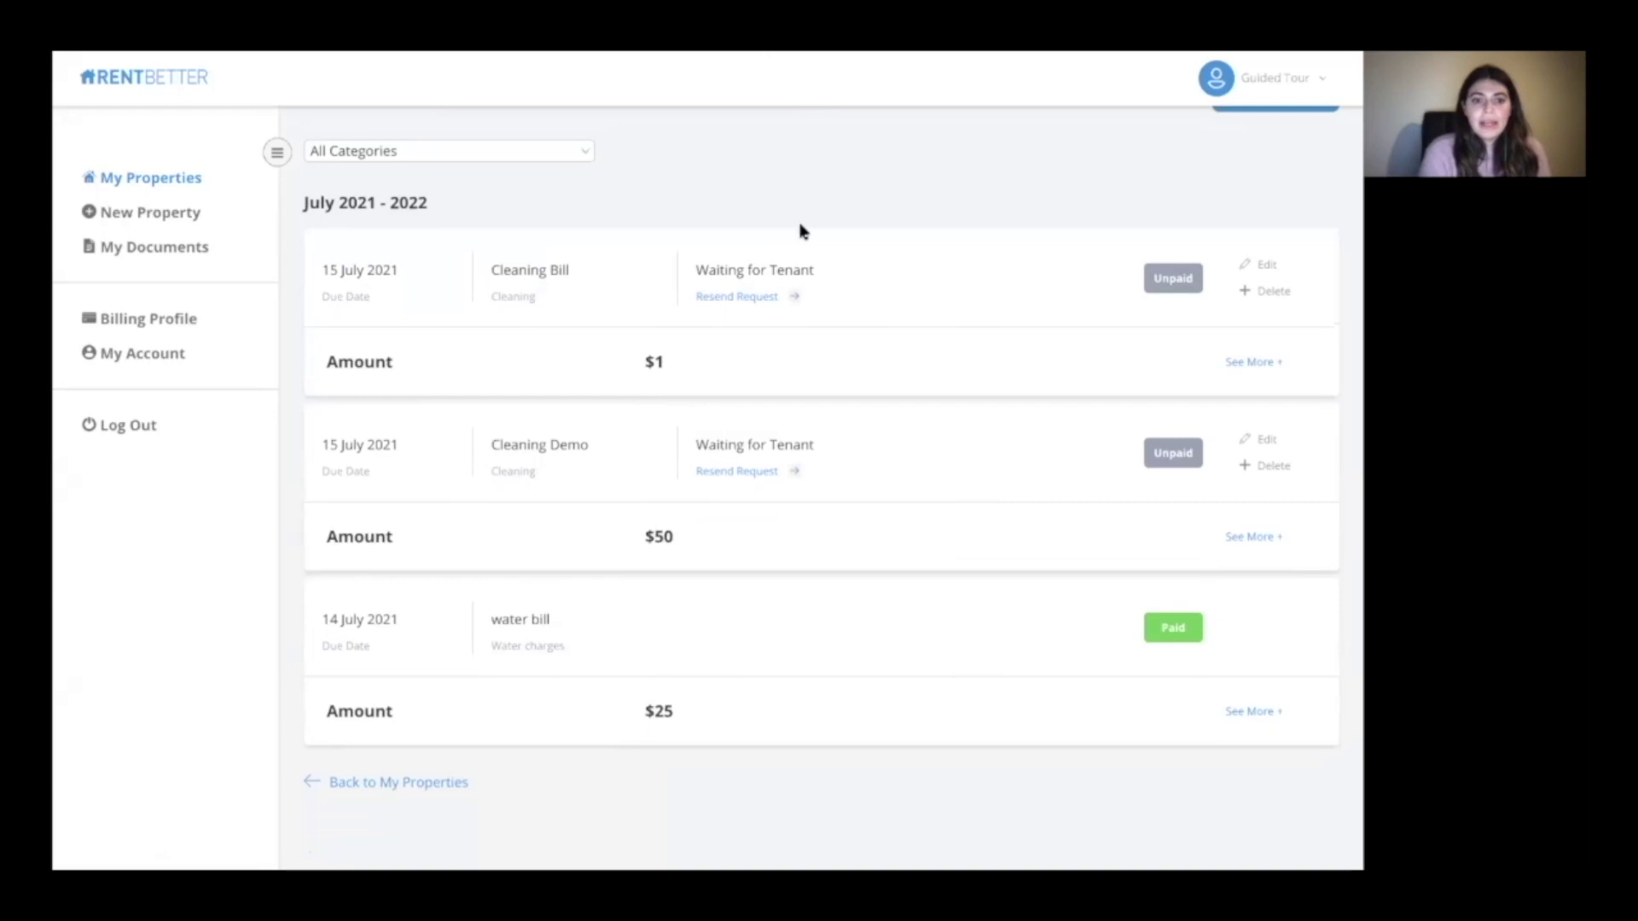
{"action": "scroll", "coordinate": [878, 605], "scroll_direction": "down", "scroll_amount": 1}
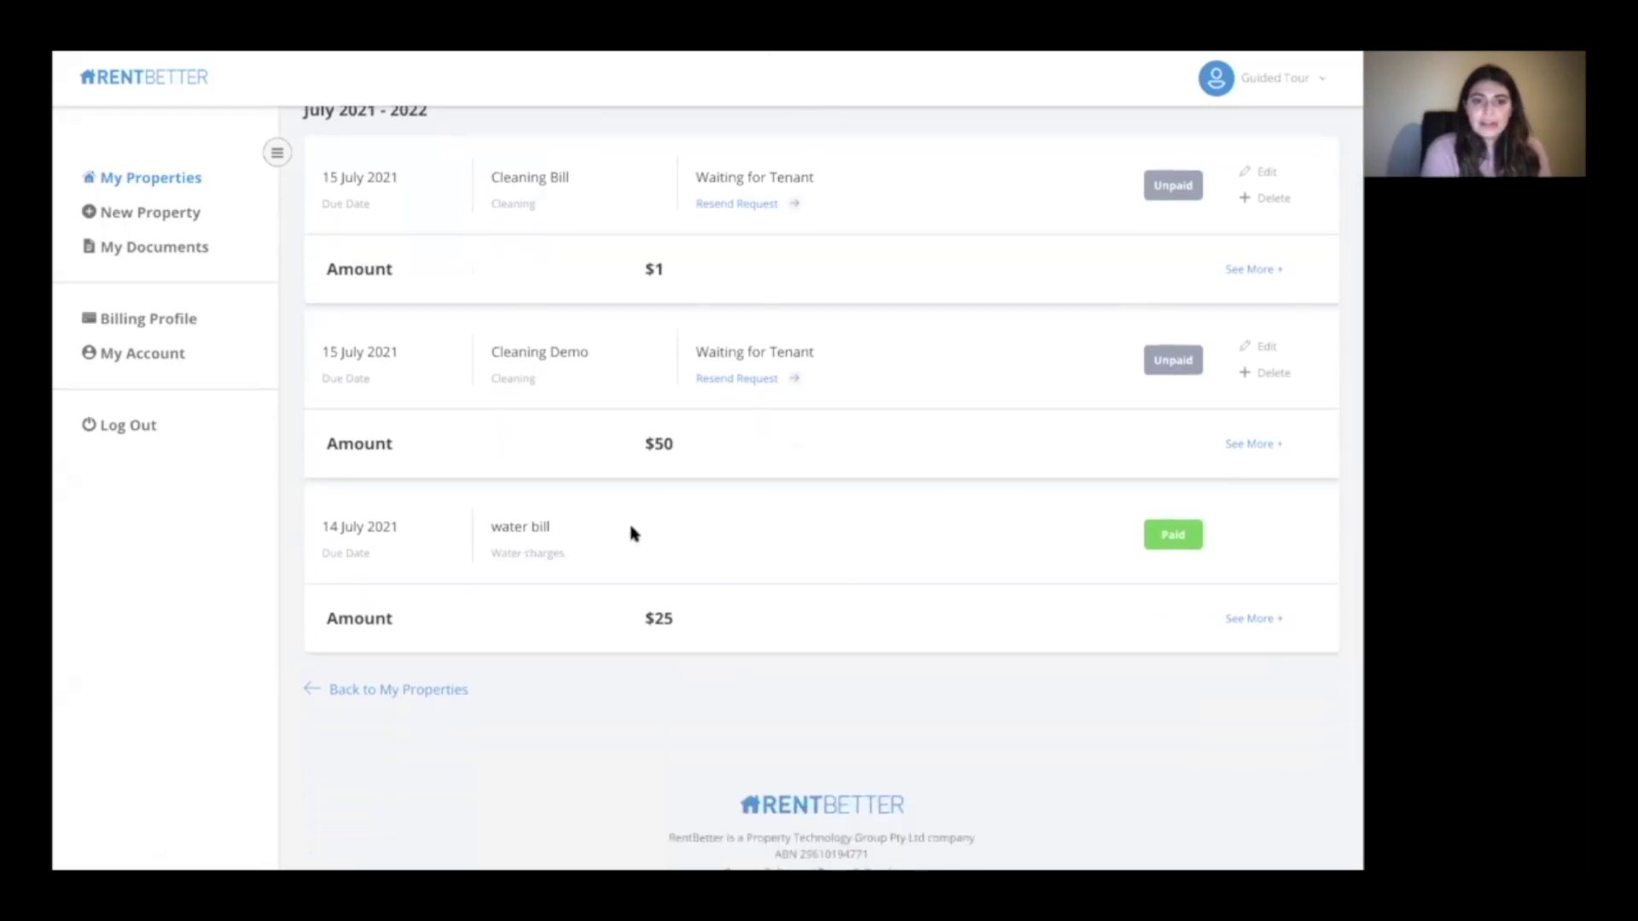
{"action": "scroll", "coordinate": [561, 534], "scroll_direction": "down", "scroll_amount": 1}
{"action": "scroll", "coordinate": [561, 534], "scroll_direction": "up", "scroll_amount": 1}
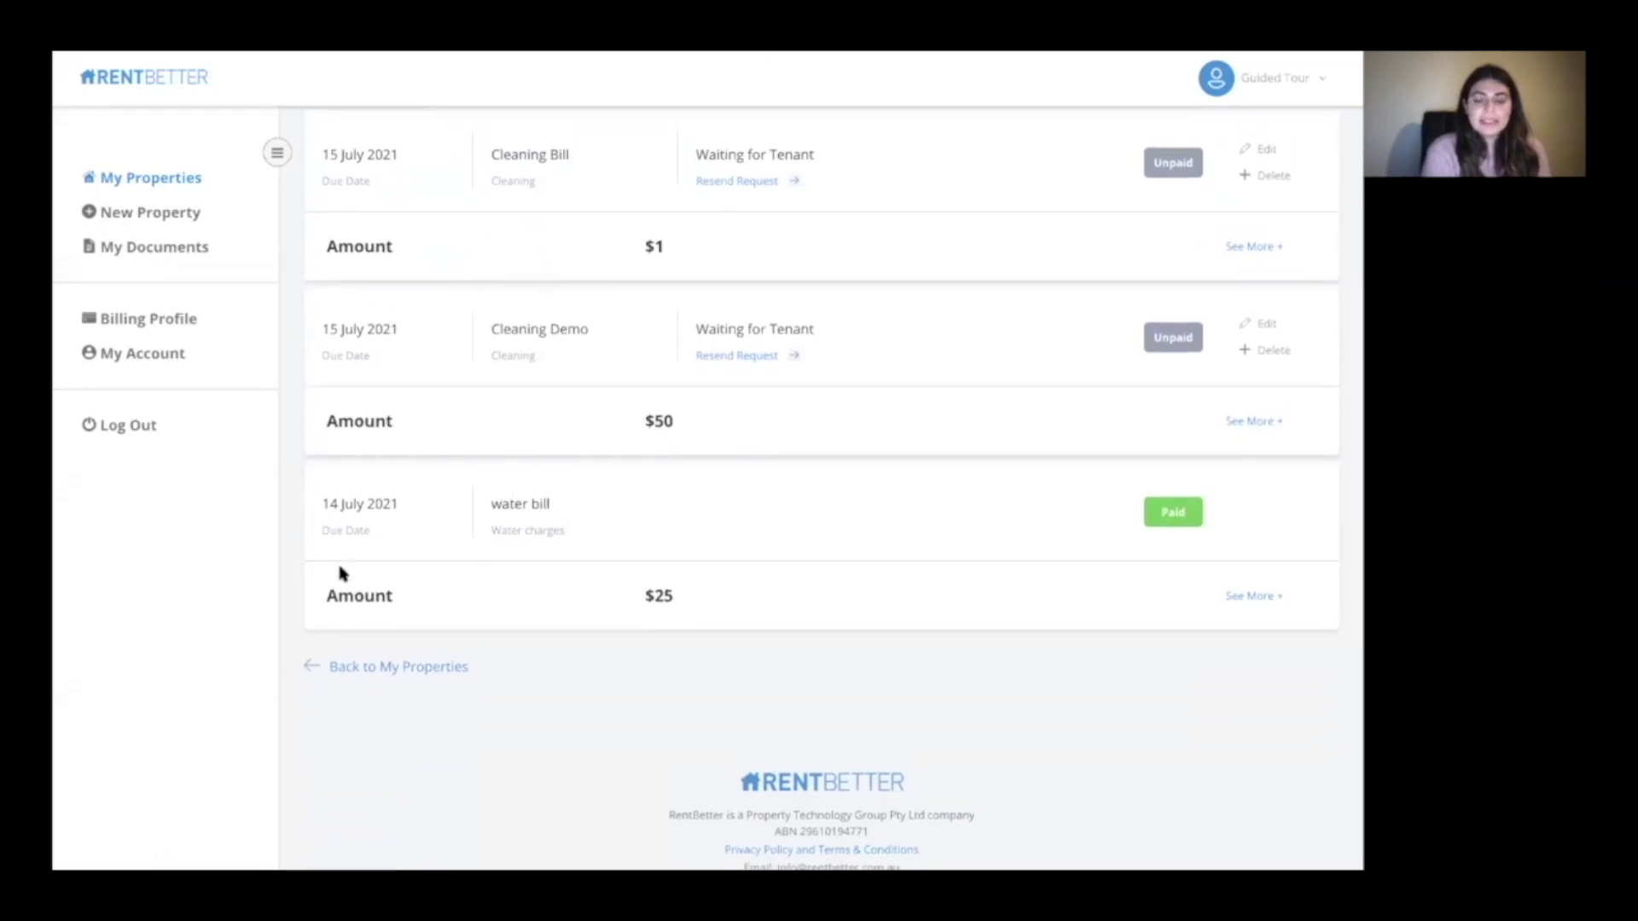
{"action": "left_click", "coordinate": [1250, 597]}
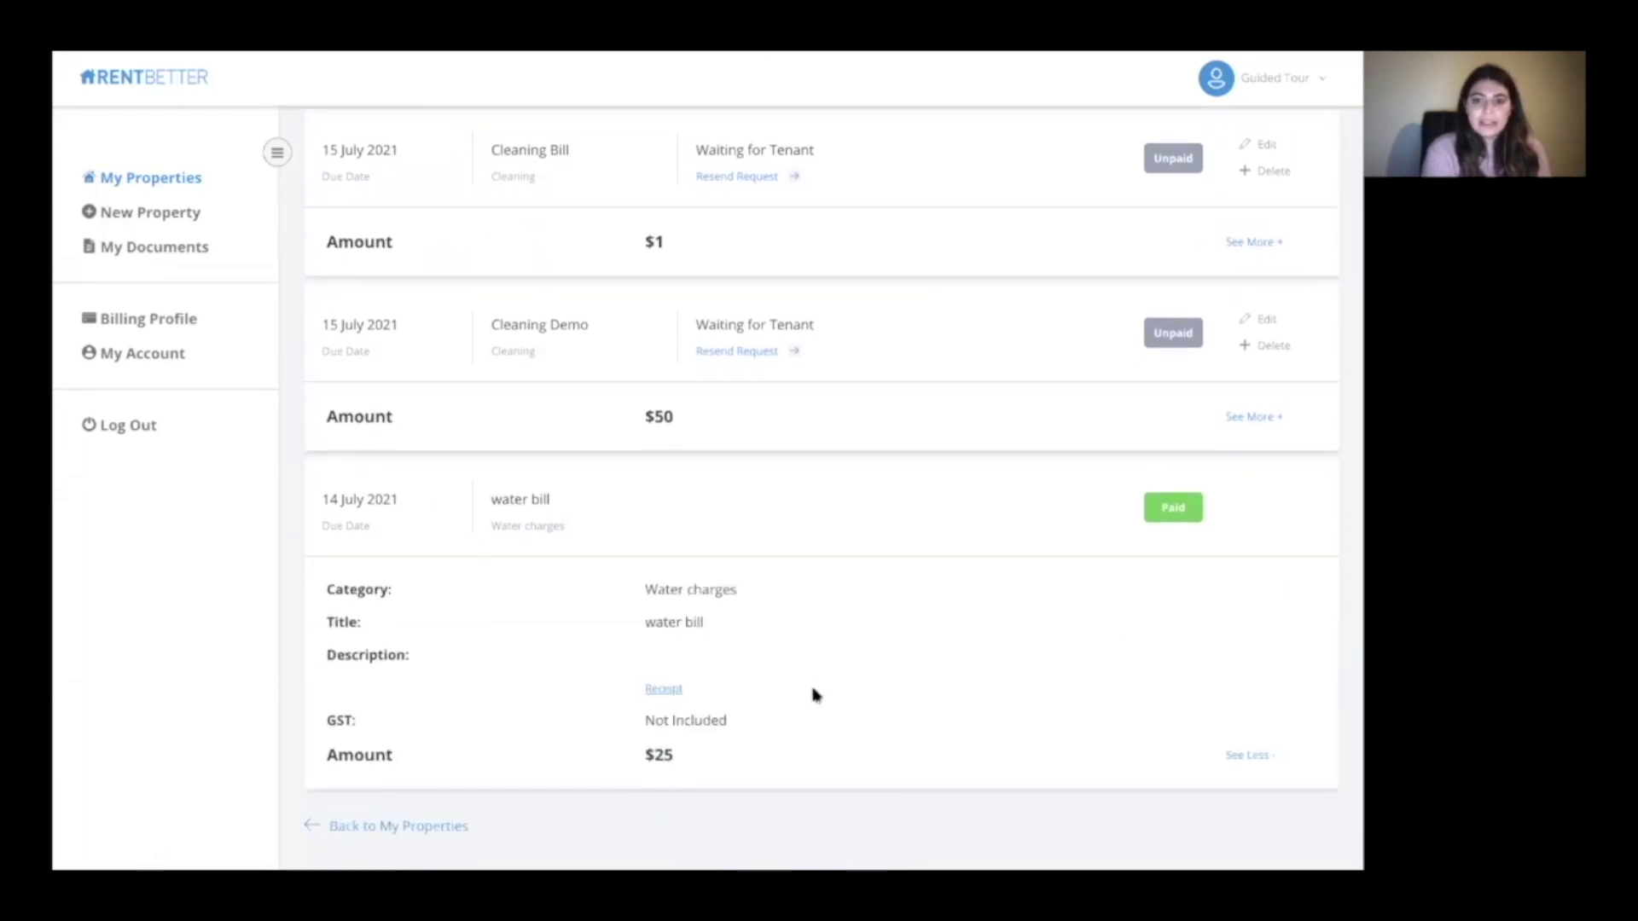
{"action": "scroll", "coordinate": [811, 691], "scroll_direction": "down", "scroll_amount": 1}
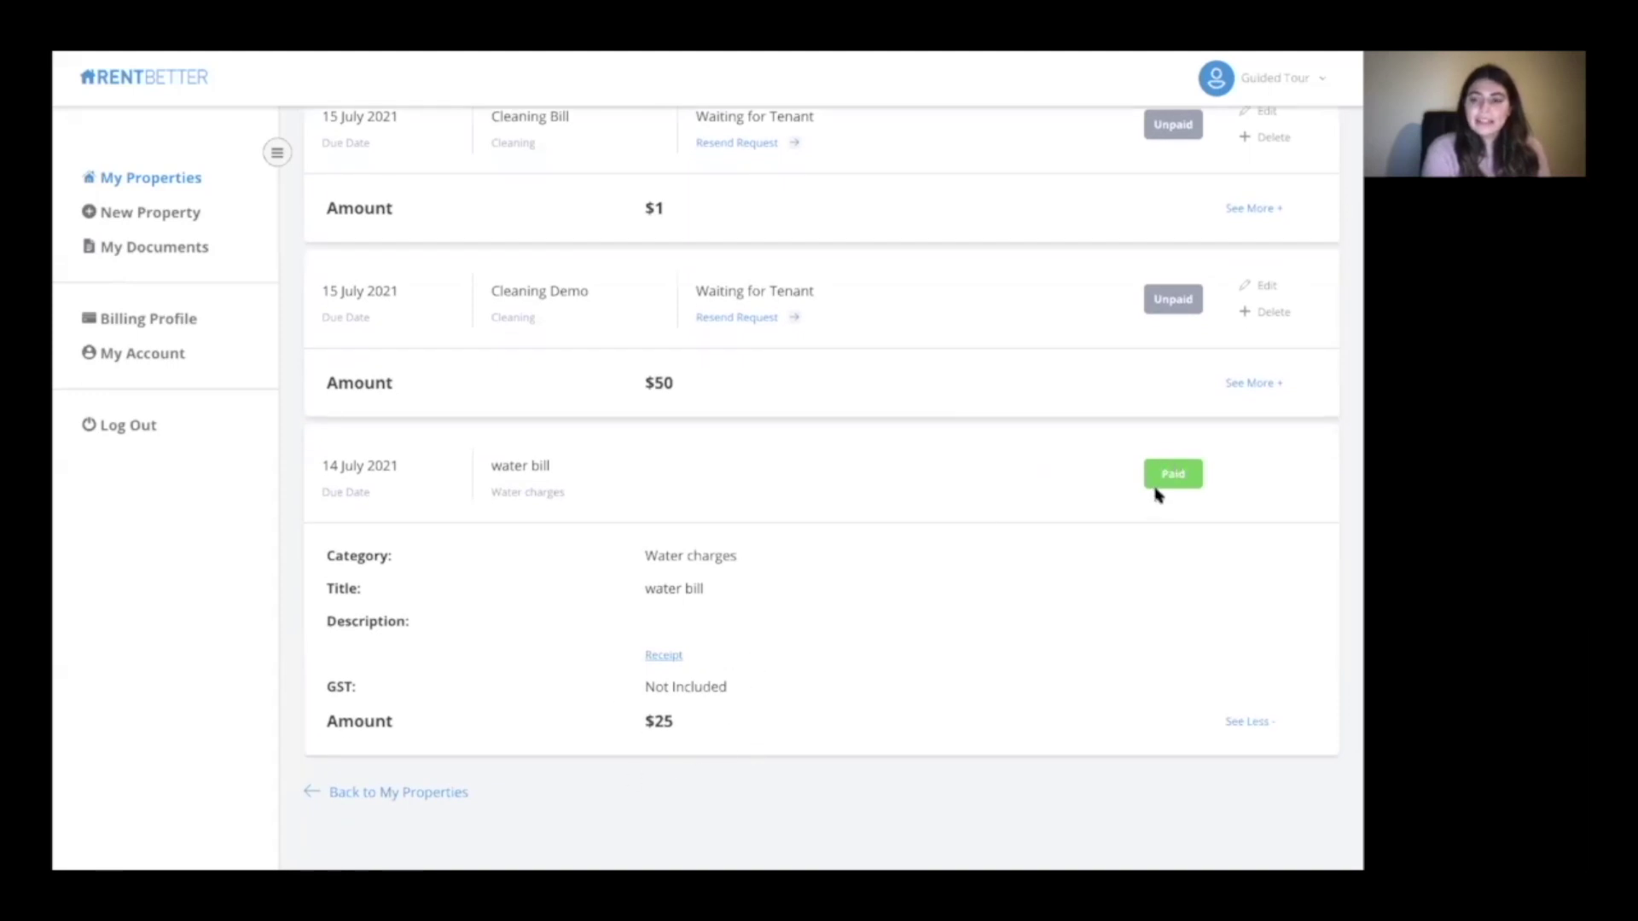
{"action": "scroll", "coordinate": [1160, 499], "scroll_direction": "up", "scroll_amount": 1}
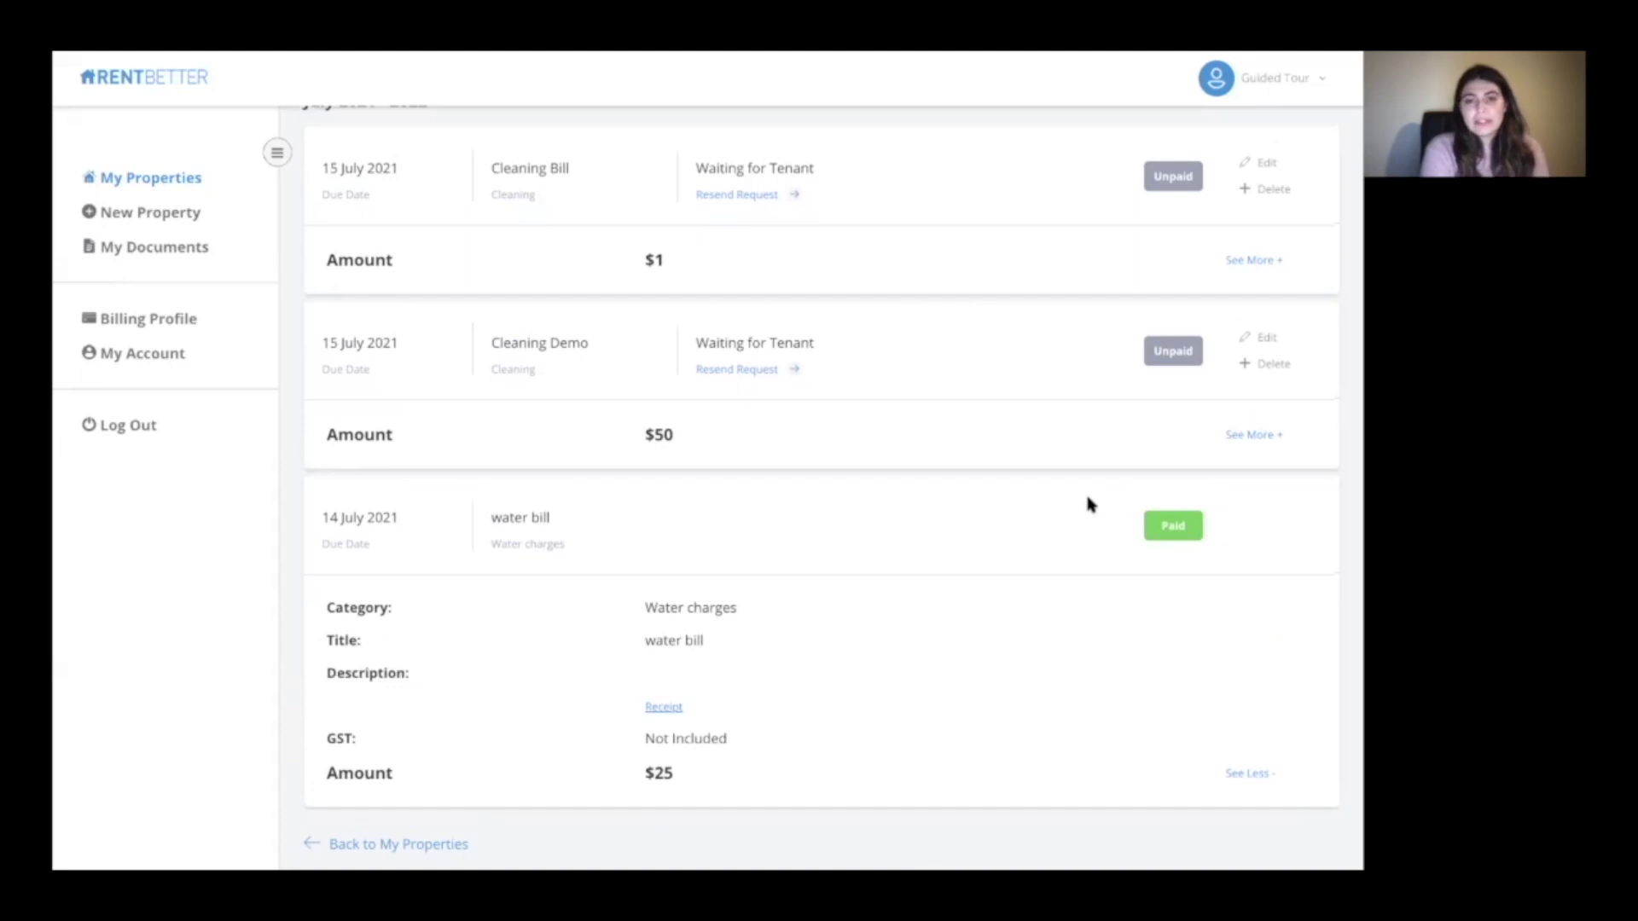
{"action": "scroll", "coordinate": [961, 368], "scroll_direction": "up", "scroll_amount": 2}
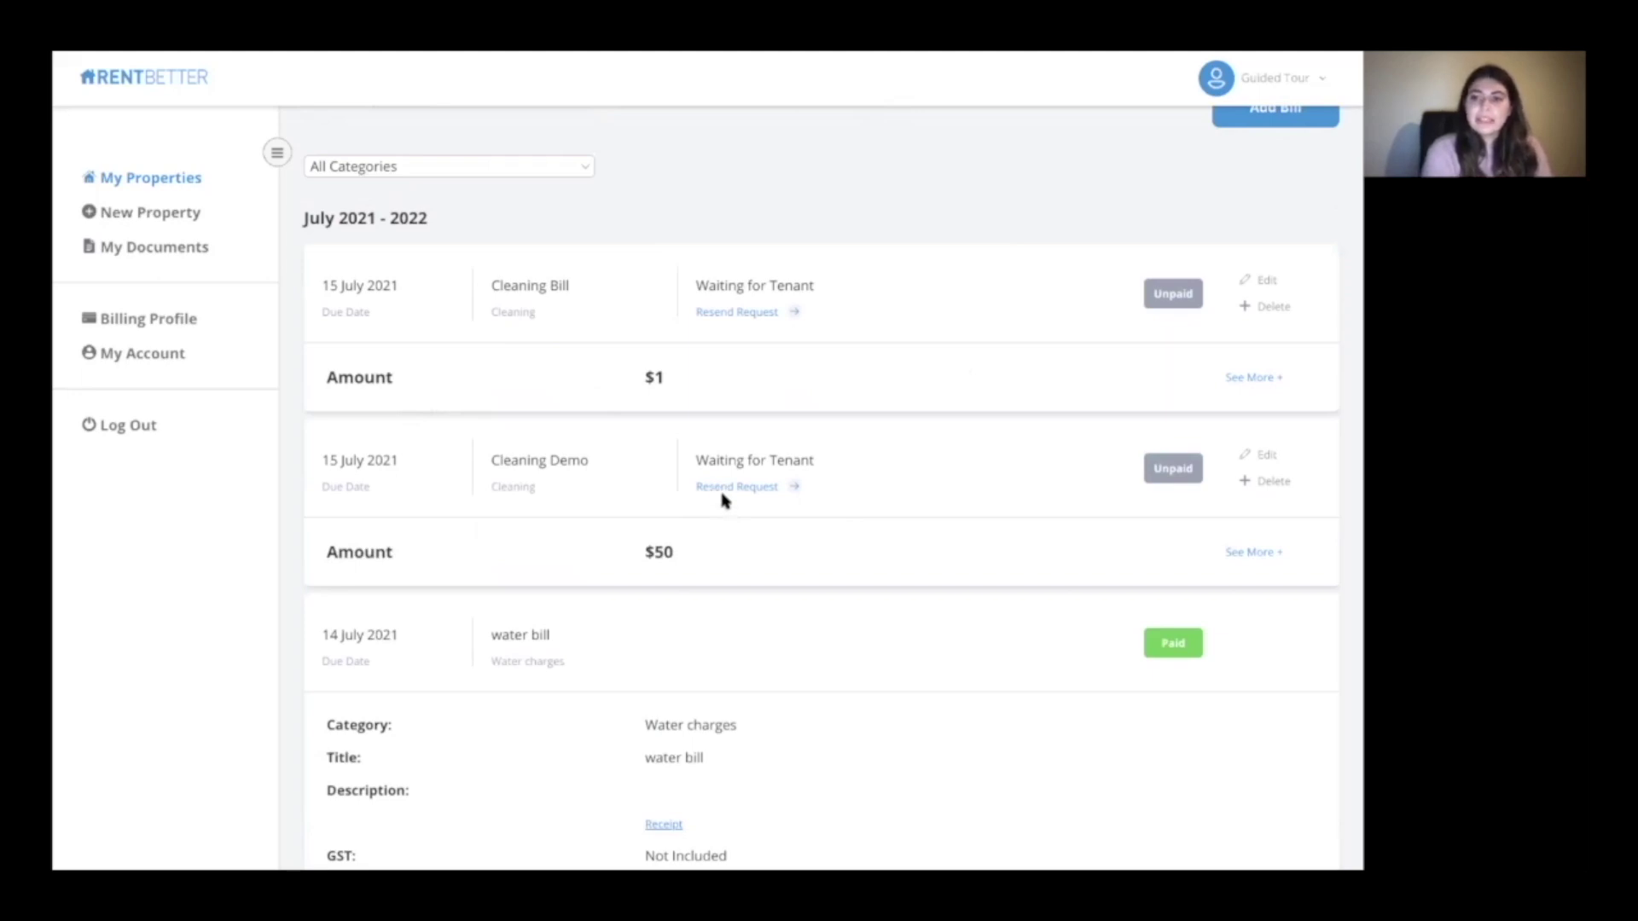
{"action": "left_click", "coordinate": [1265, 455]}
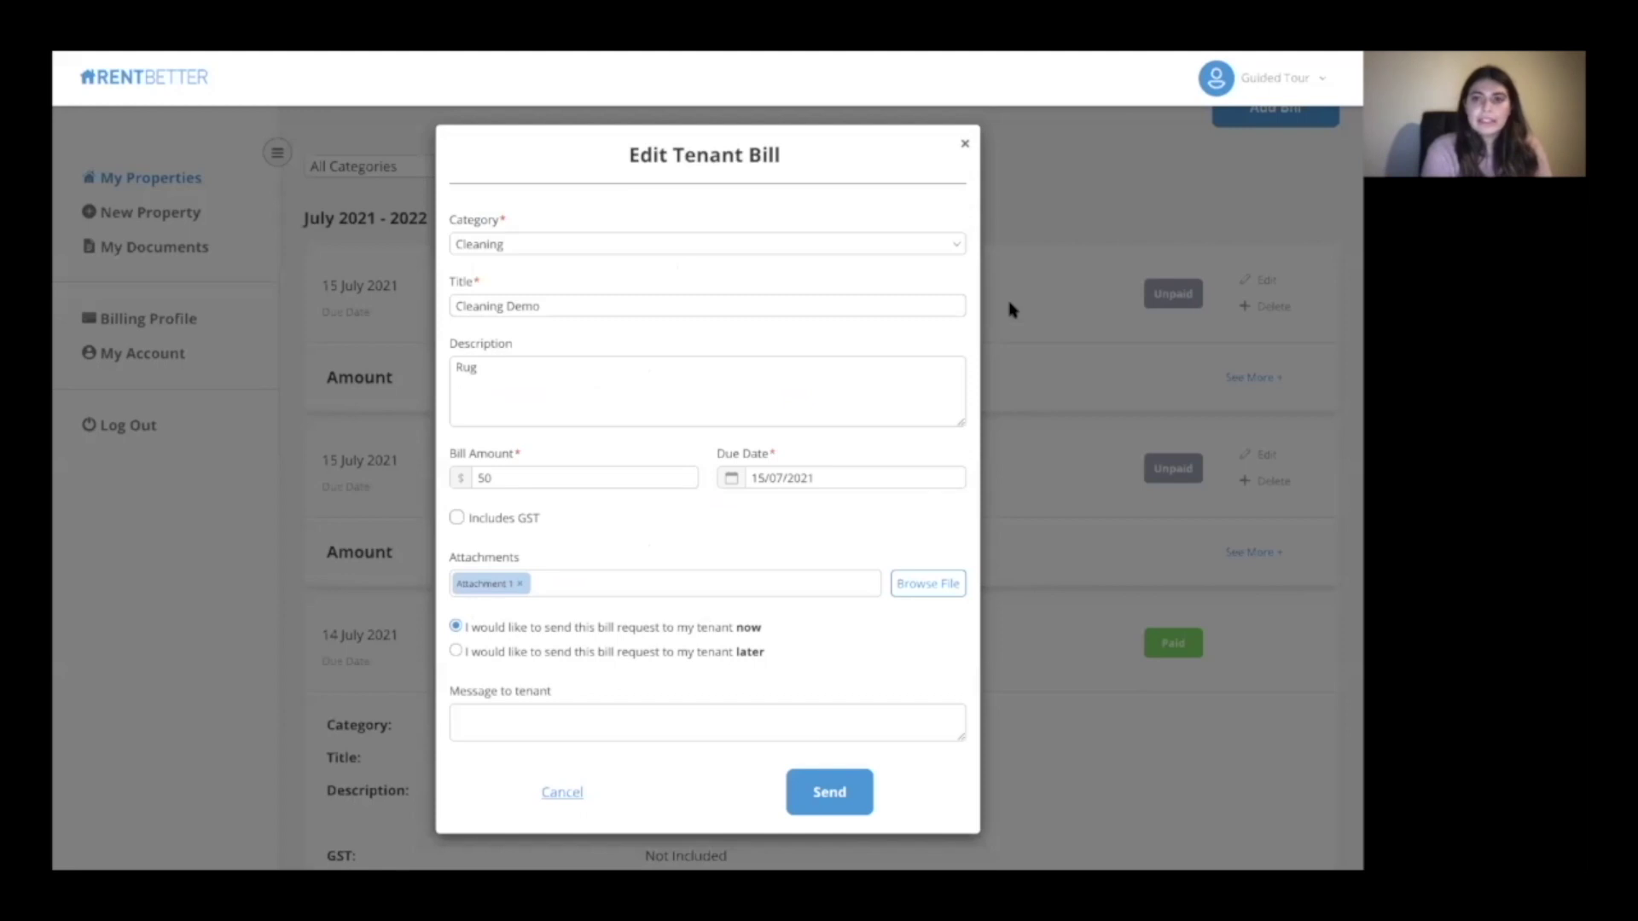
{"action": "left_click", "coordinate": [963, 145]}
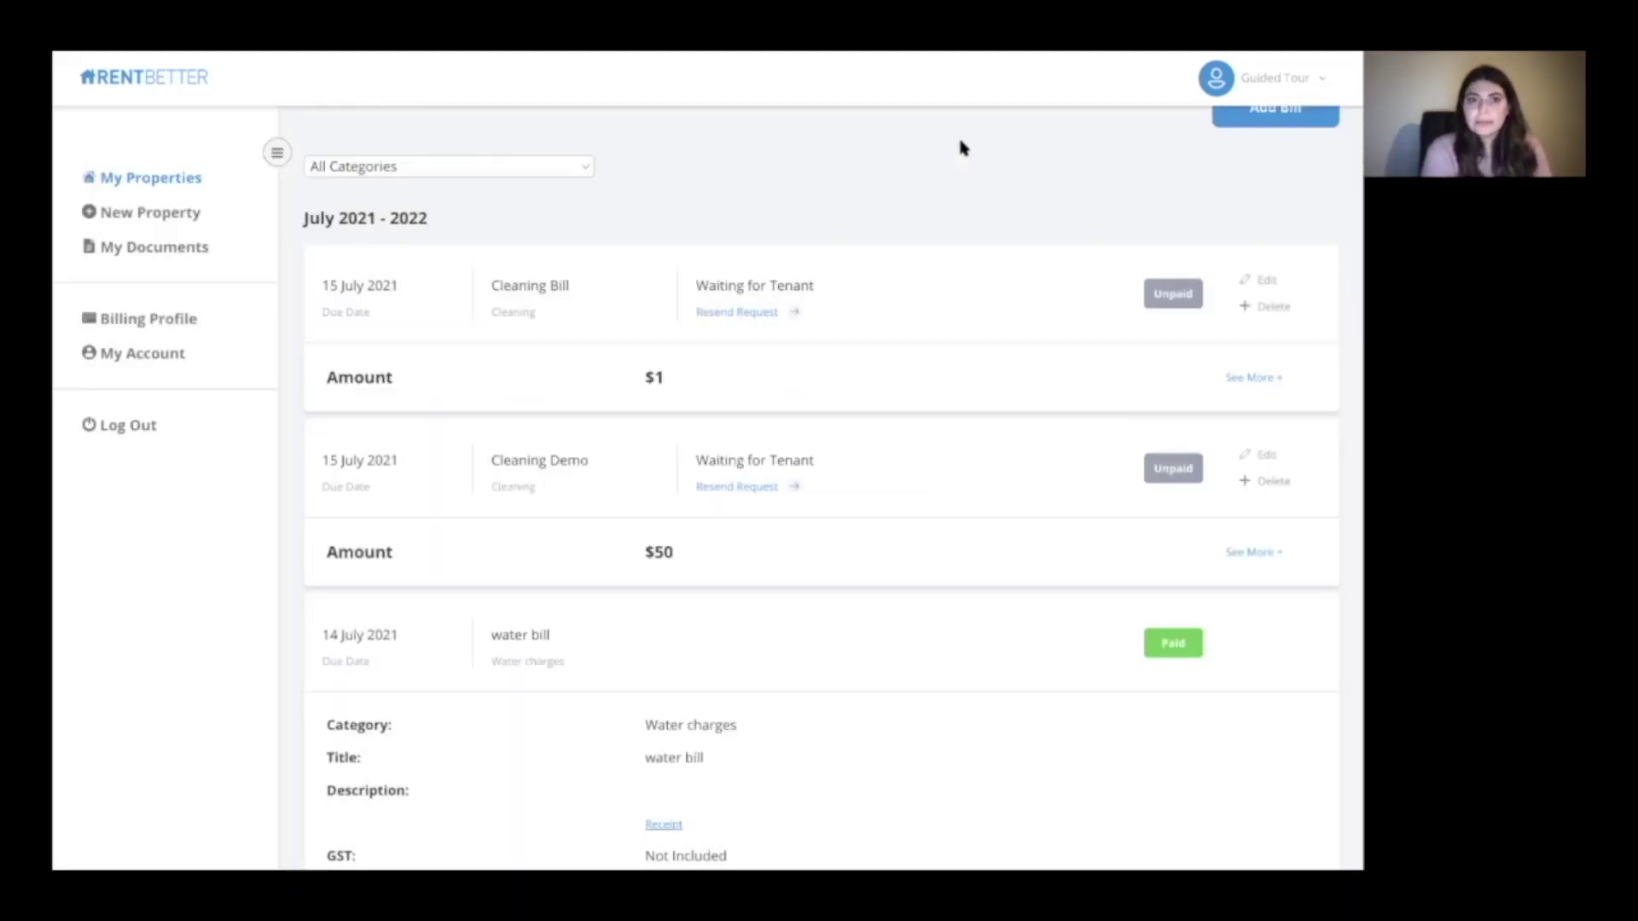
{"action": "scroll", "coordinate": [810, 315], "scroll_direction": "up", "scroll_amount": 1}
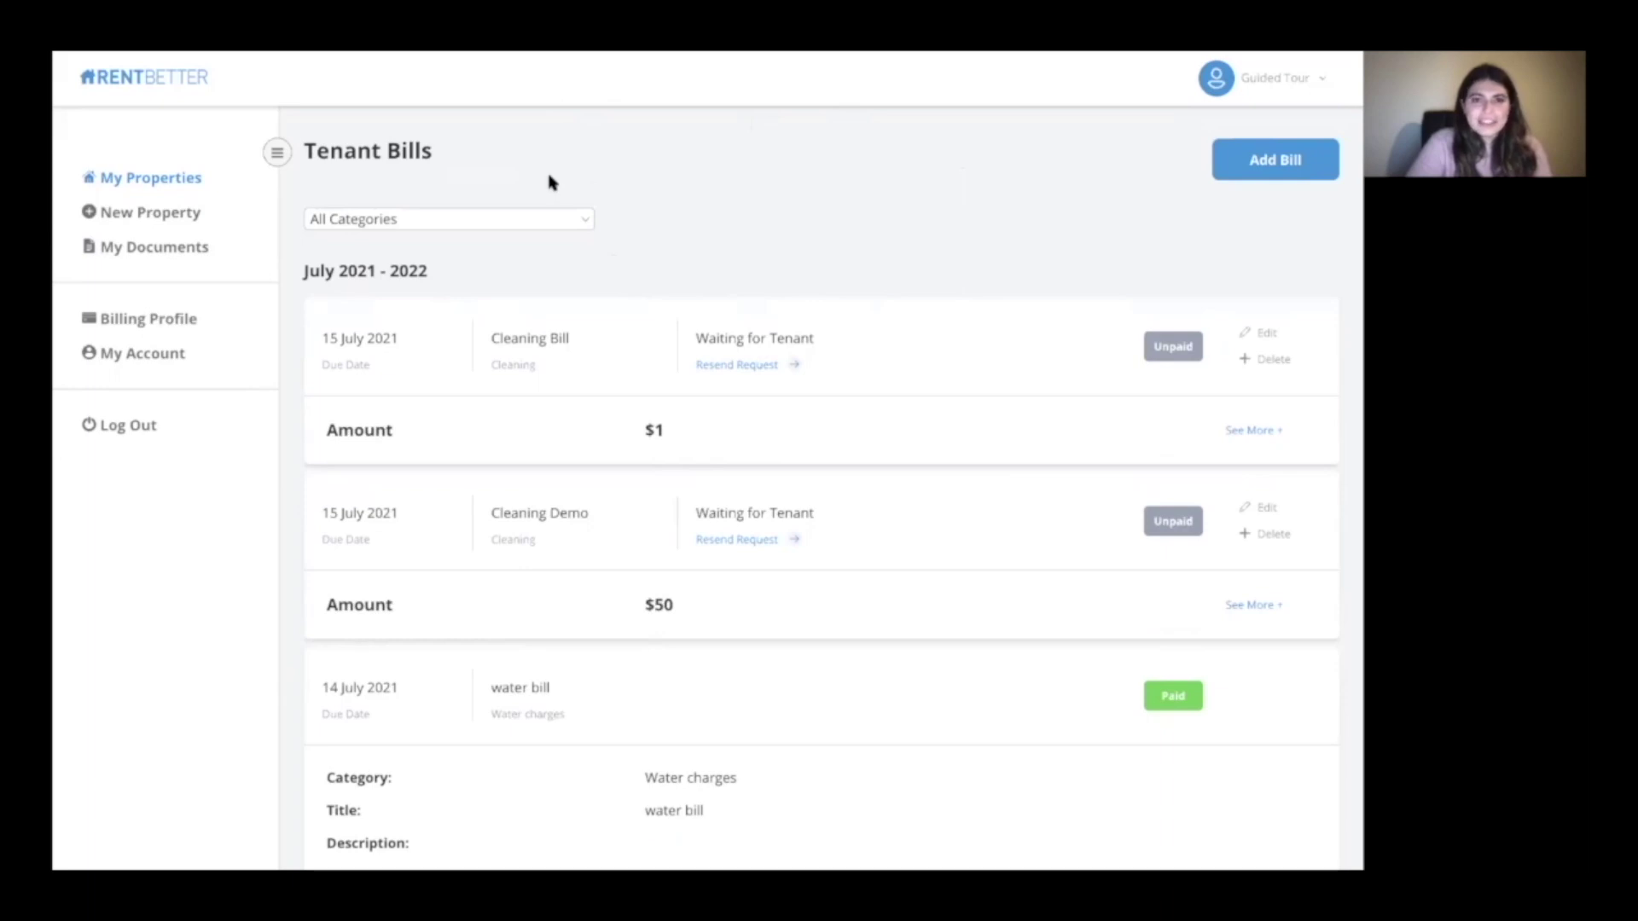
{"action": "mouse_move", "coordinate": [622, 53]}
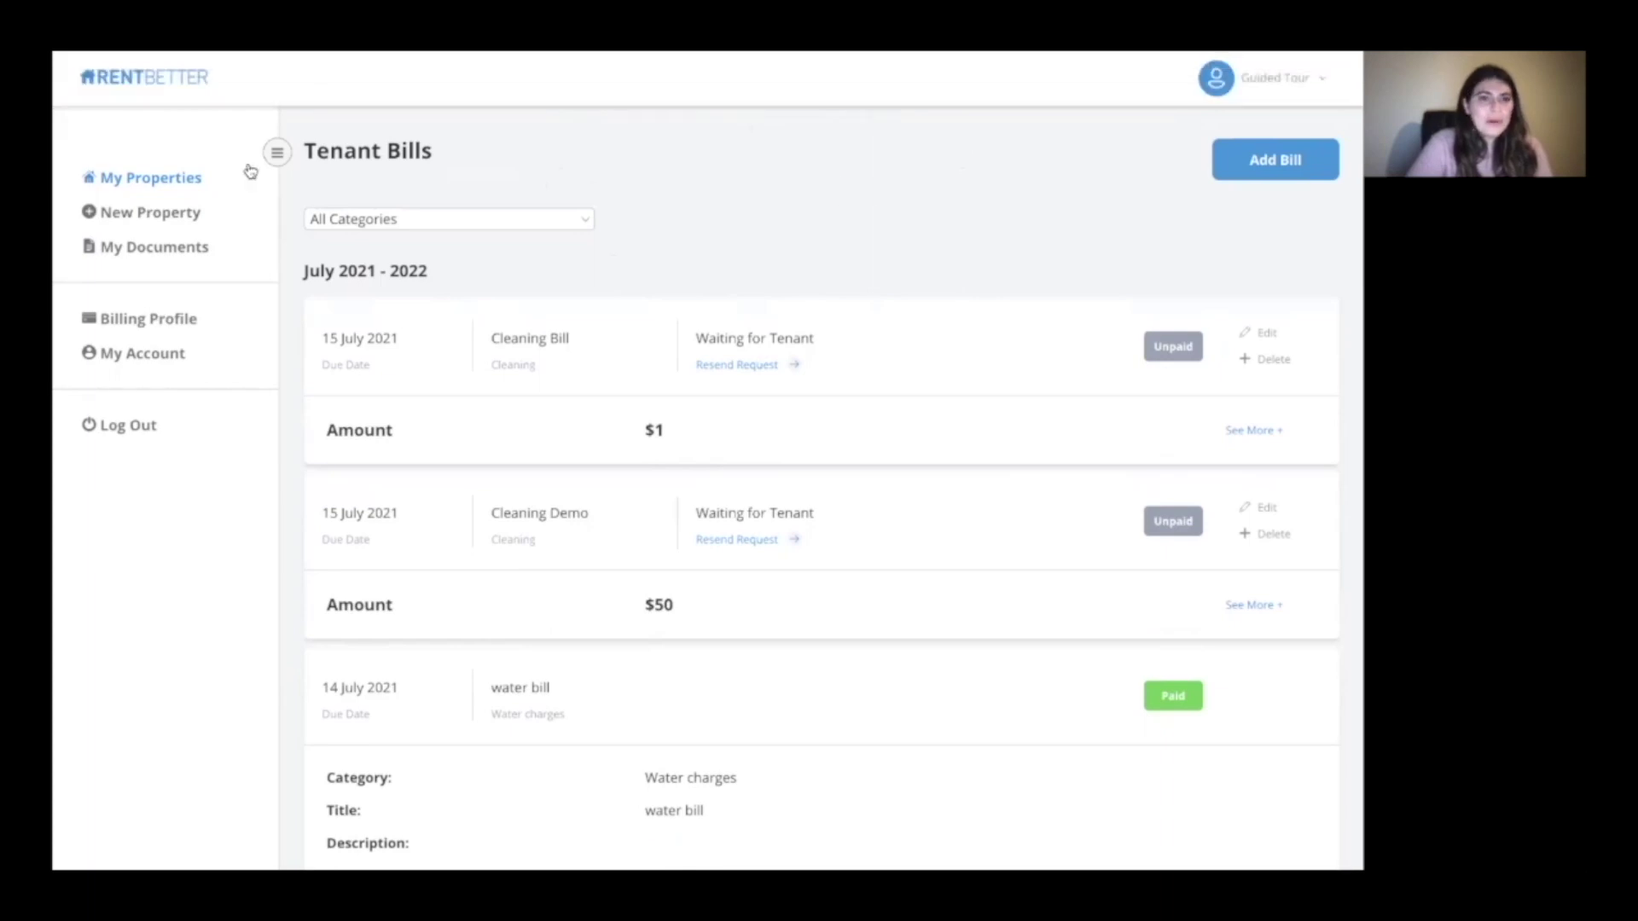
Step: Return to My Properties and open this property's expenses
{"action": "left_click", "coordinate": [193, 179]}
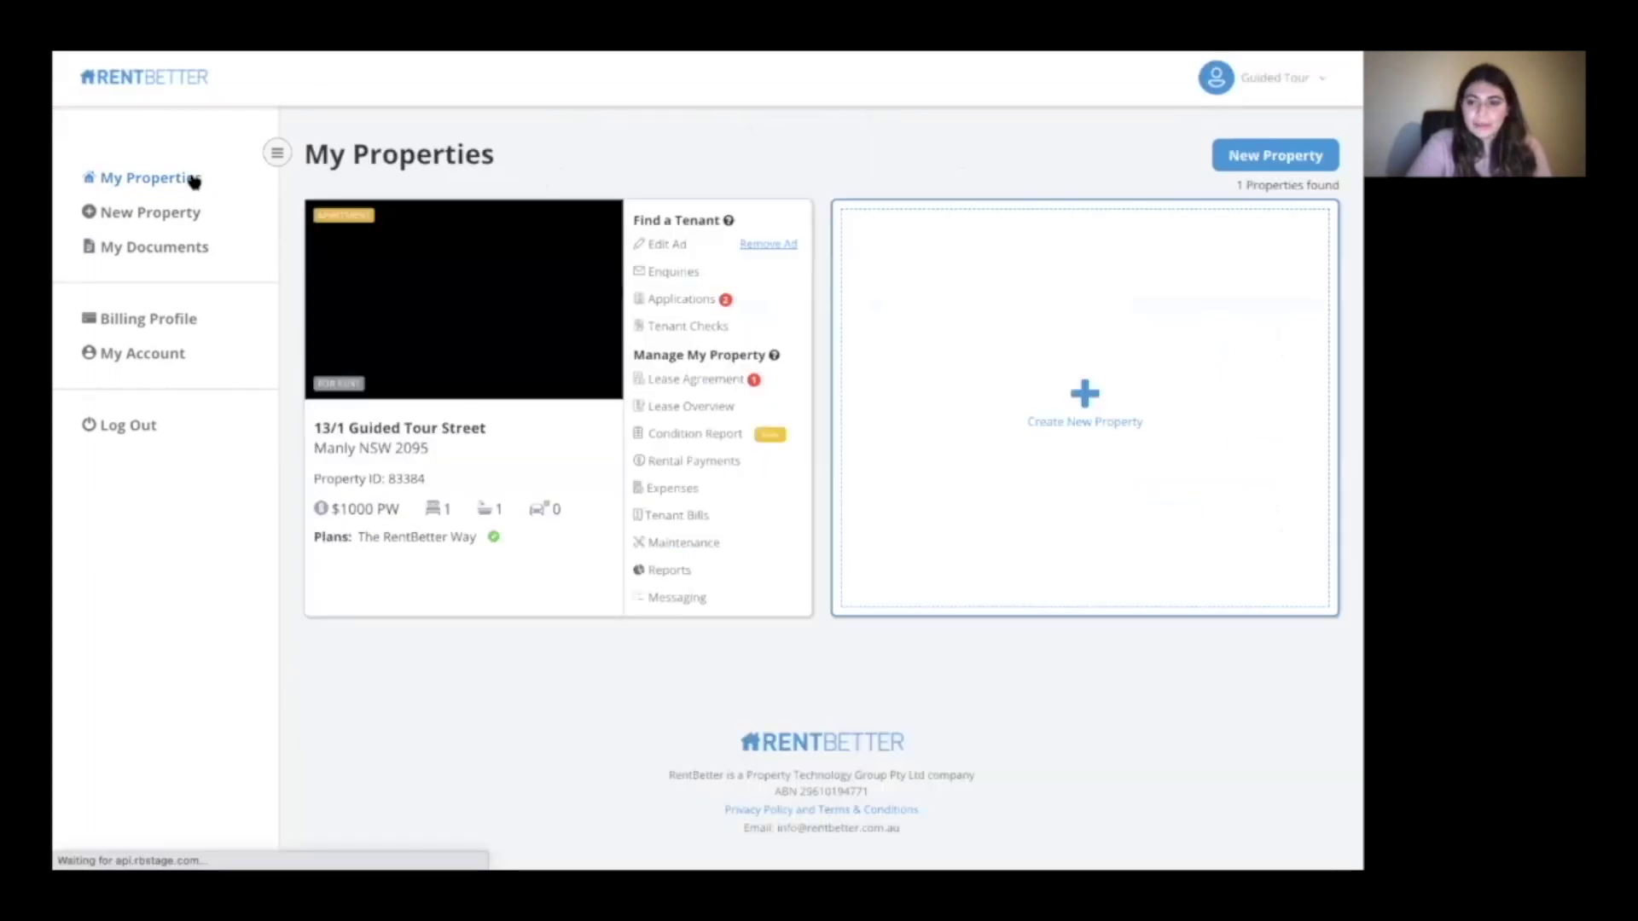
{"action": "left_click", "coordinate": [674, 489]}
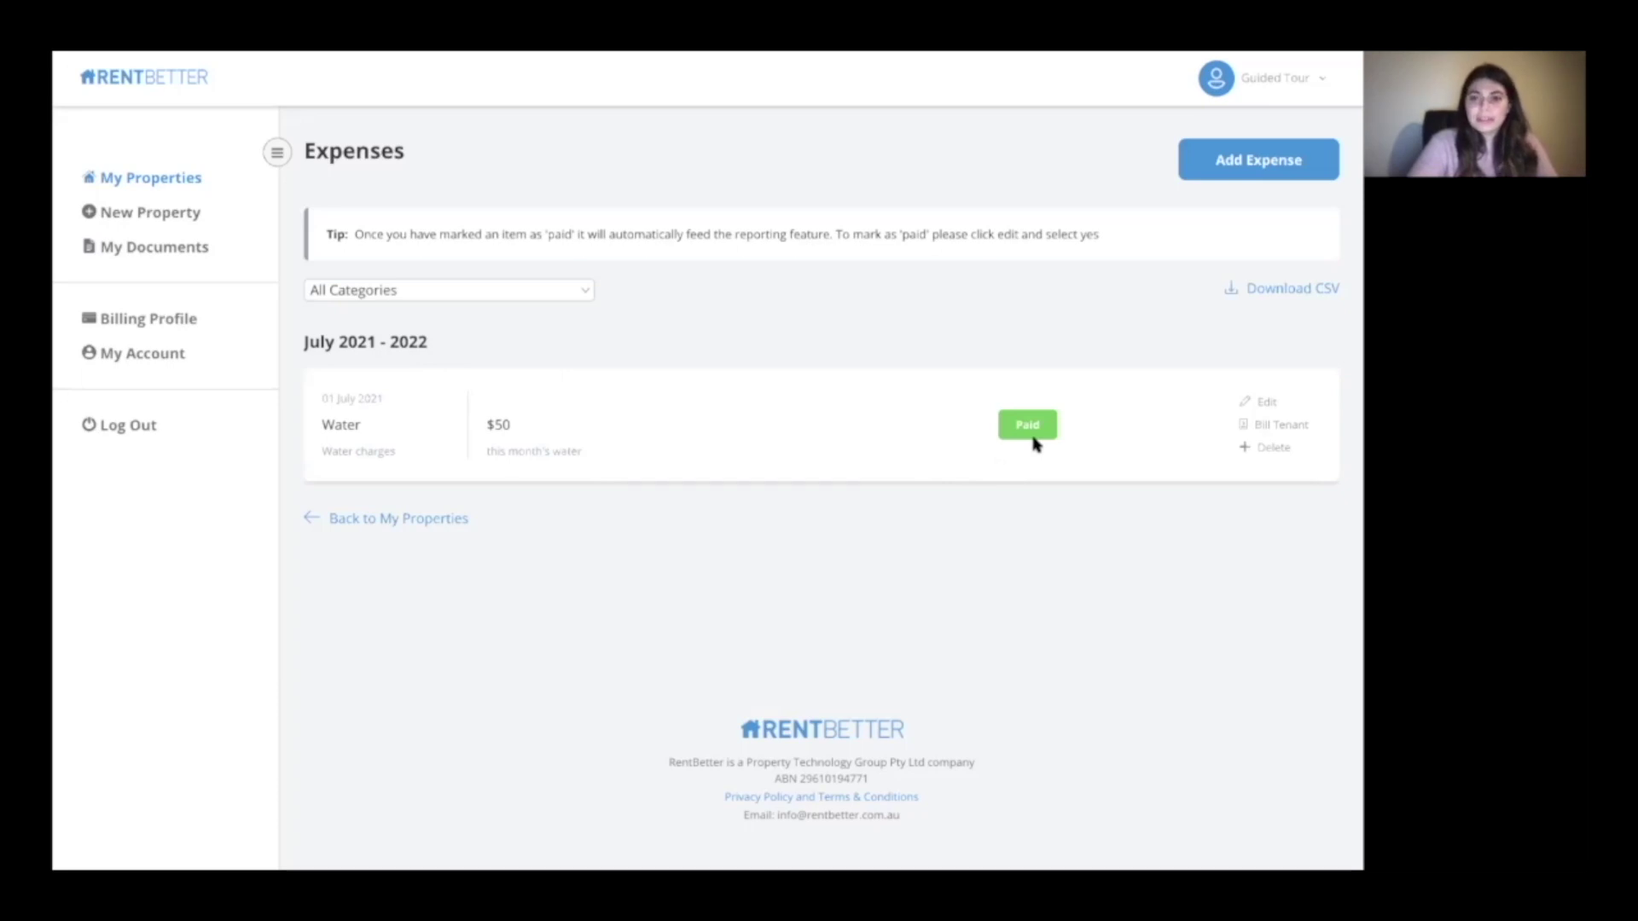
Step: Bill the tenant from the Water expense: description 'lat months water bill . where you pay 50%', amount 25
{"action": "left_click", "coordinate": [1294, 433]}
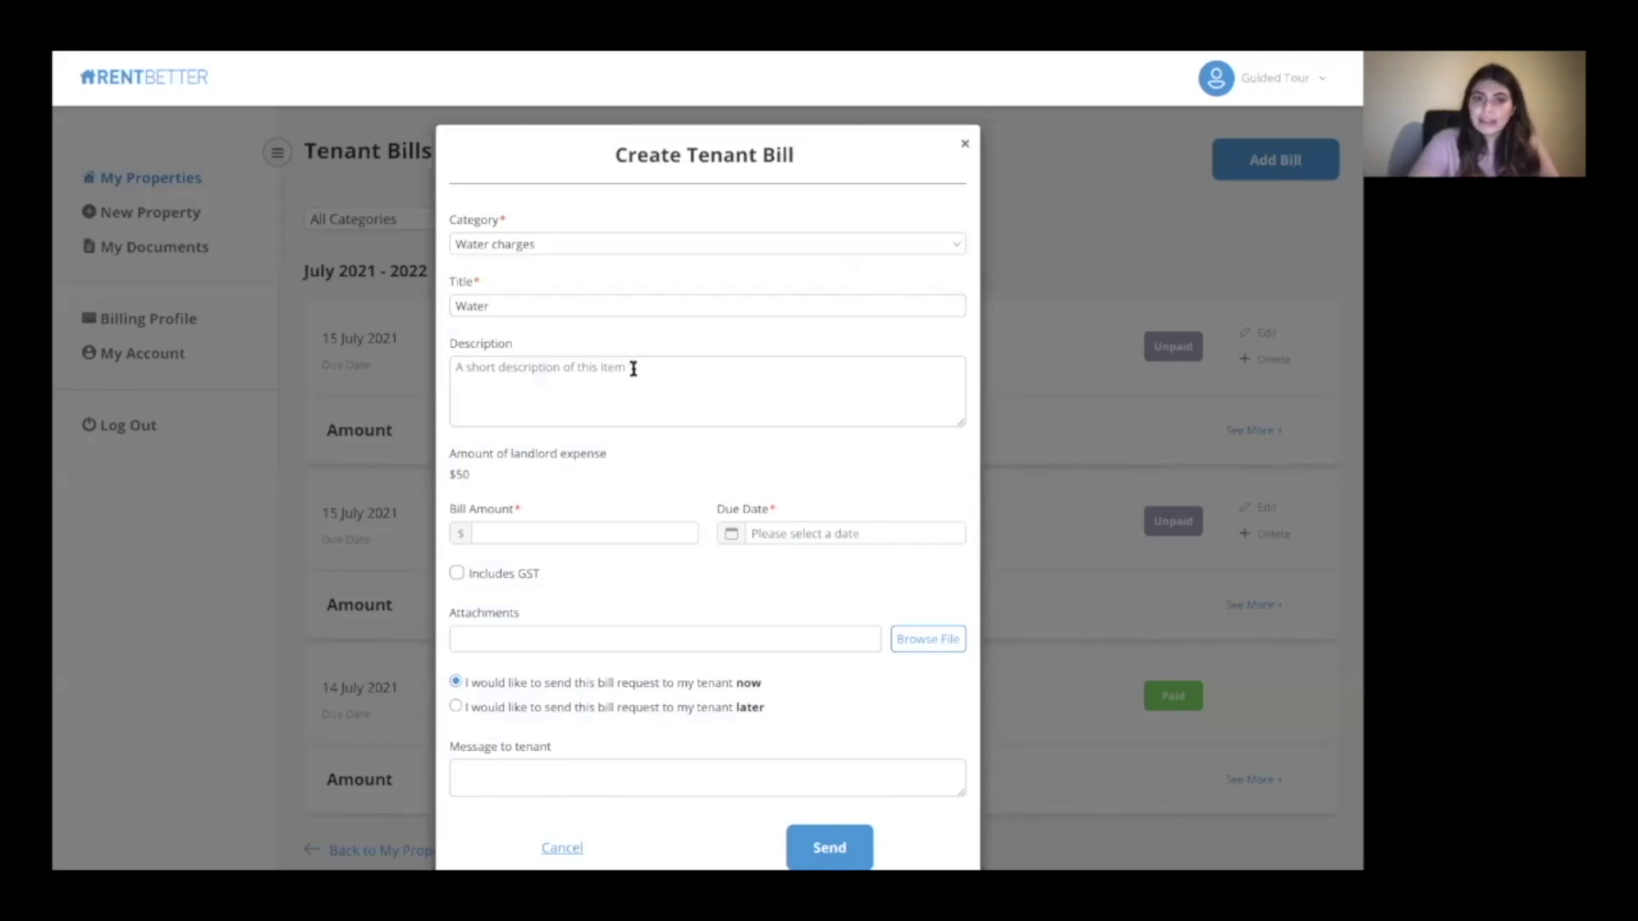
{"action": "type", "text": "lat"}
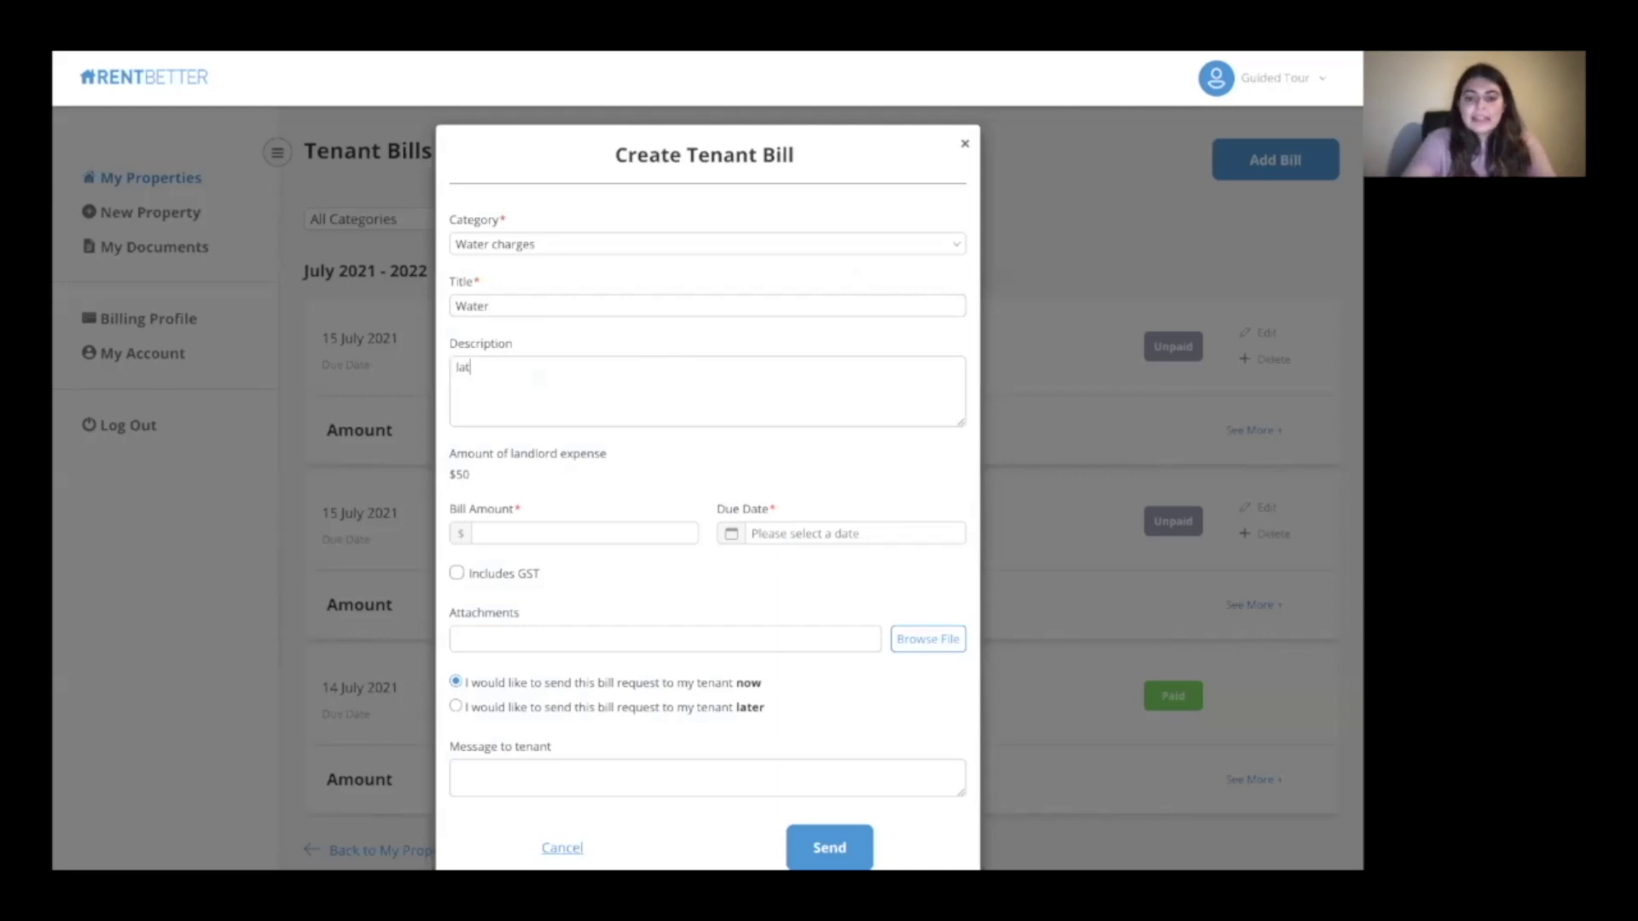
{"action": "type", "text": " months water bill "}
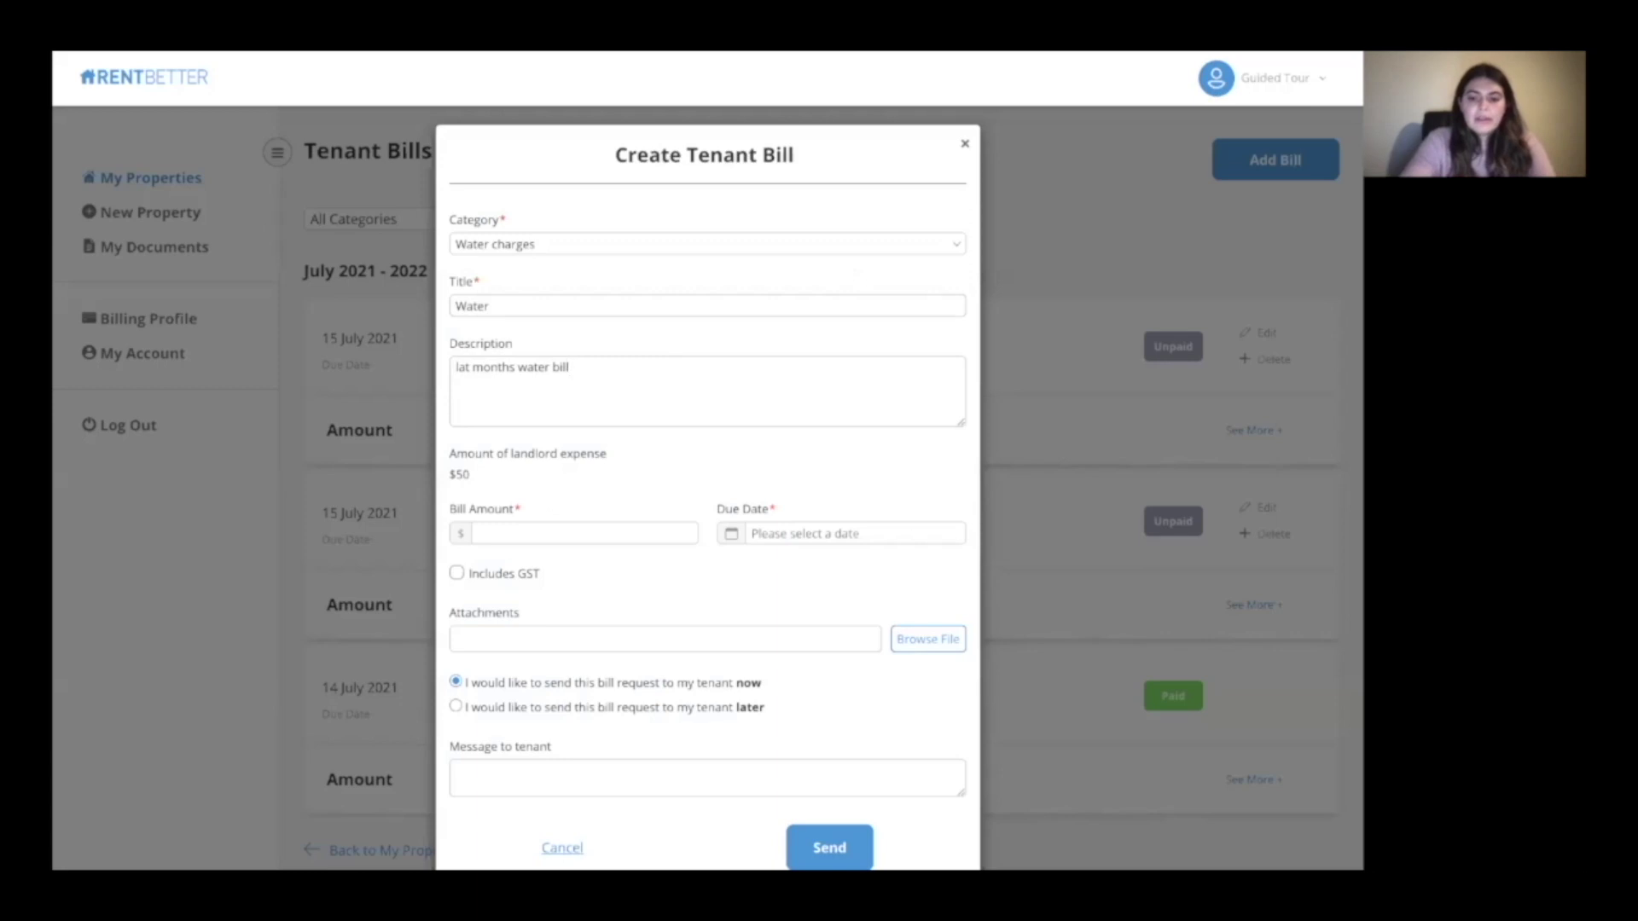
{"action": "type", "text": ". where "}
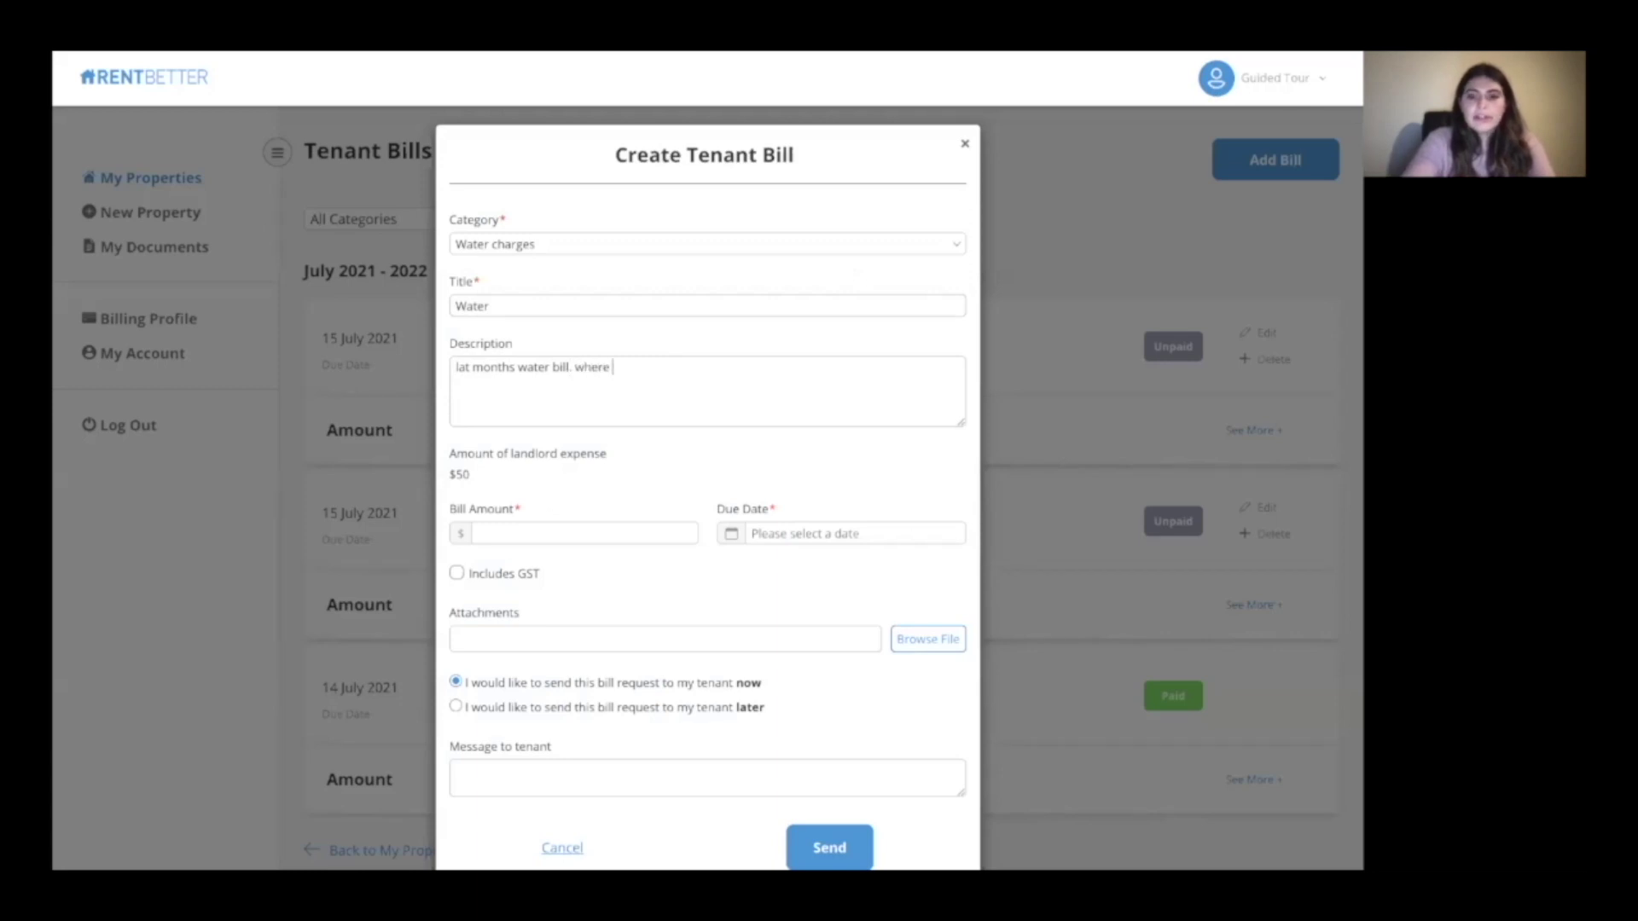
{"action": "type", "text": "you pay 50%"}
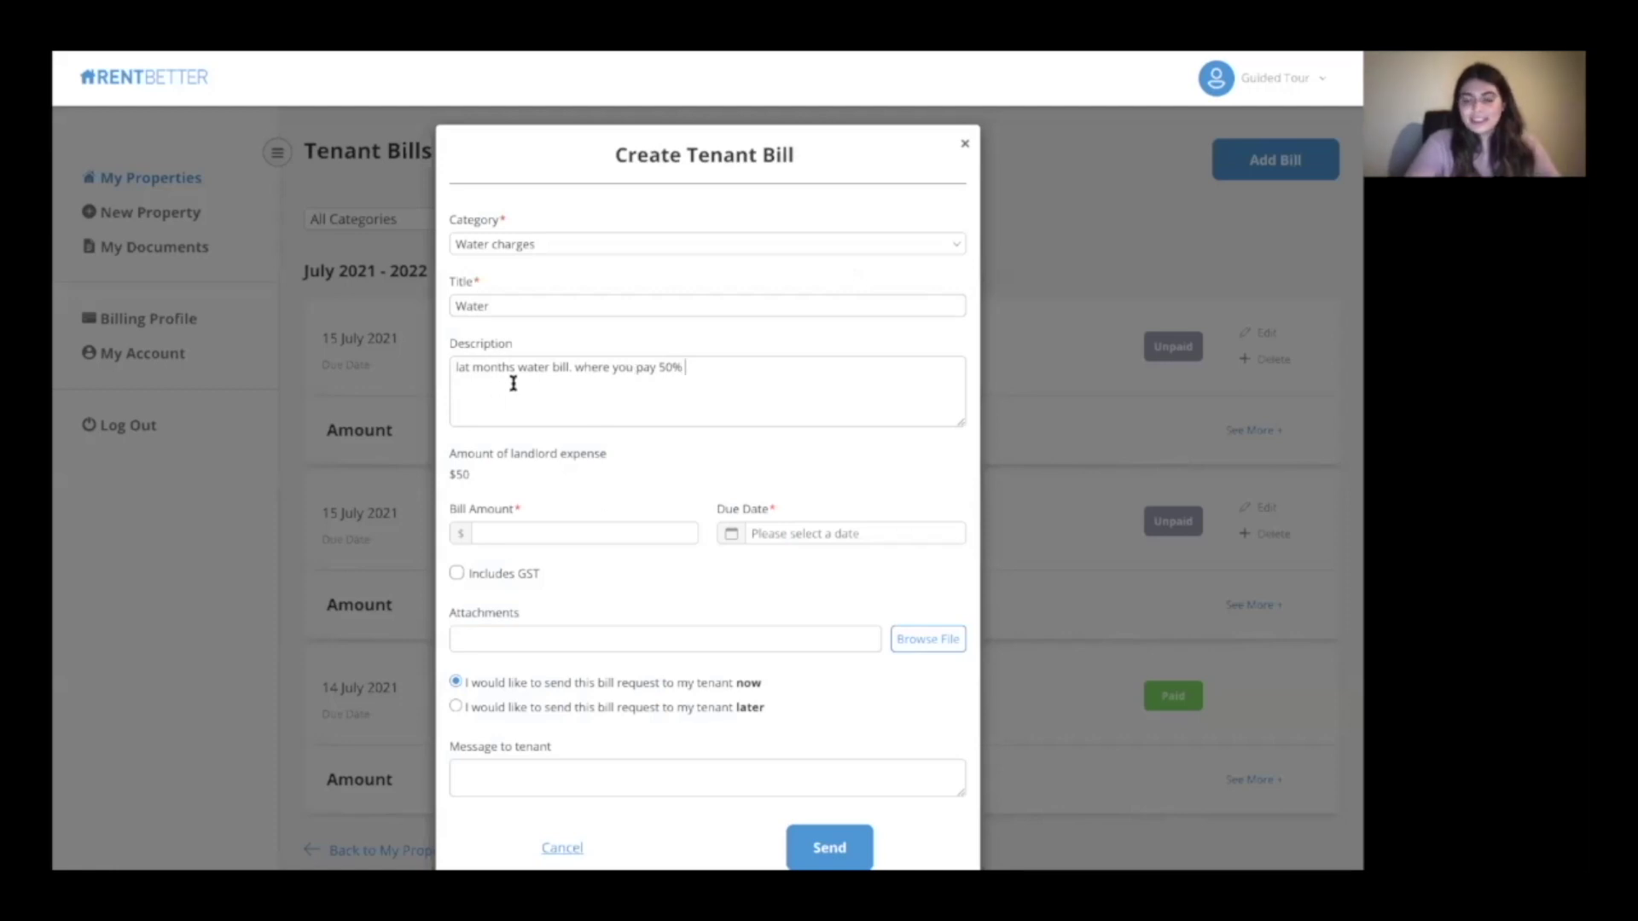
{"action": "left_click", "coordinate": [507, 534]}
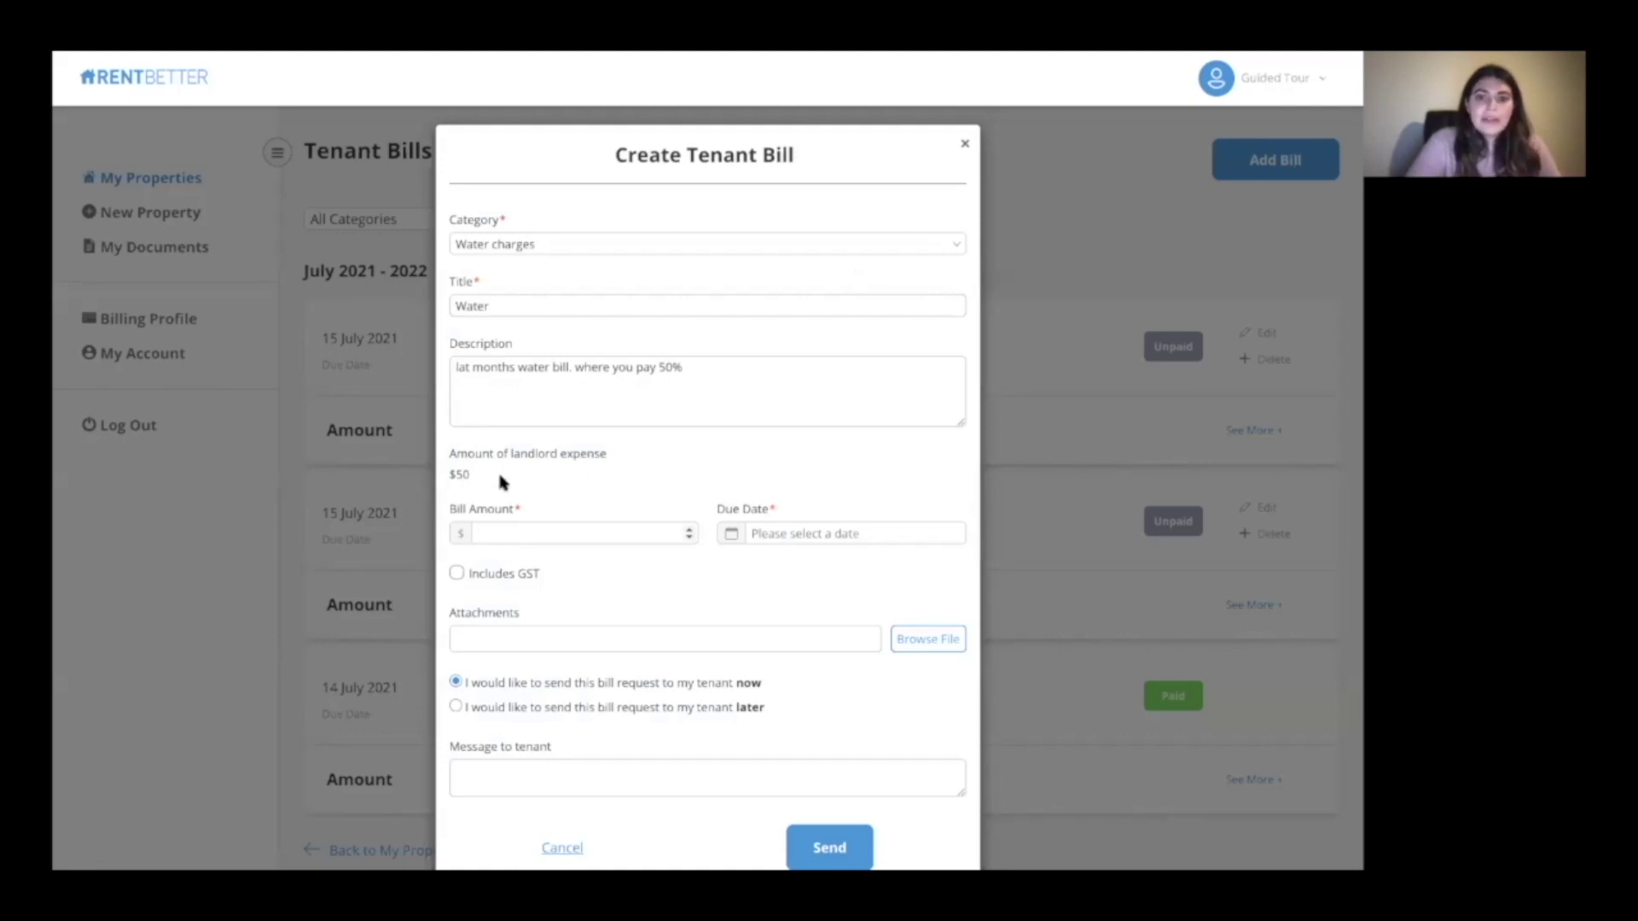
{"action": "type", "text": "25"}
Step: Set the due date to 15 July 2021, attach the invoice, and send the bill
{"action": "left_click", "coordinate": [852, 533]}
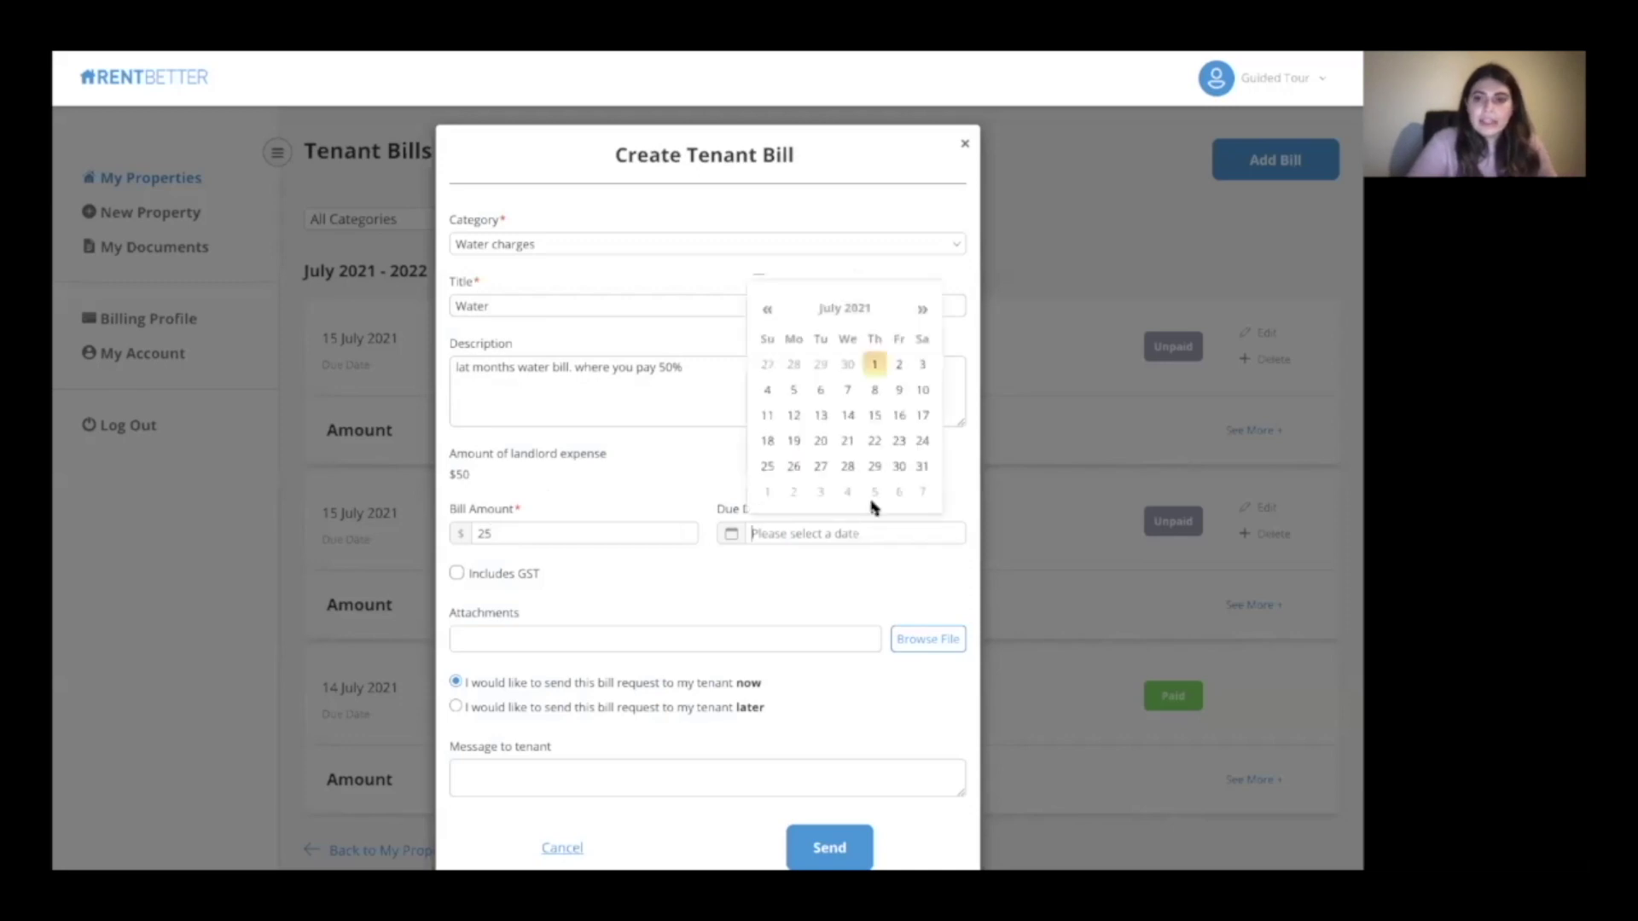
{"action": "left_click", "coordinate": [875, 416]}
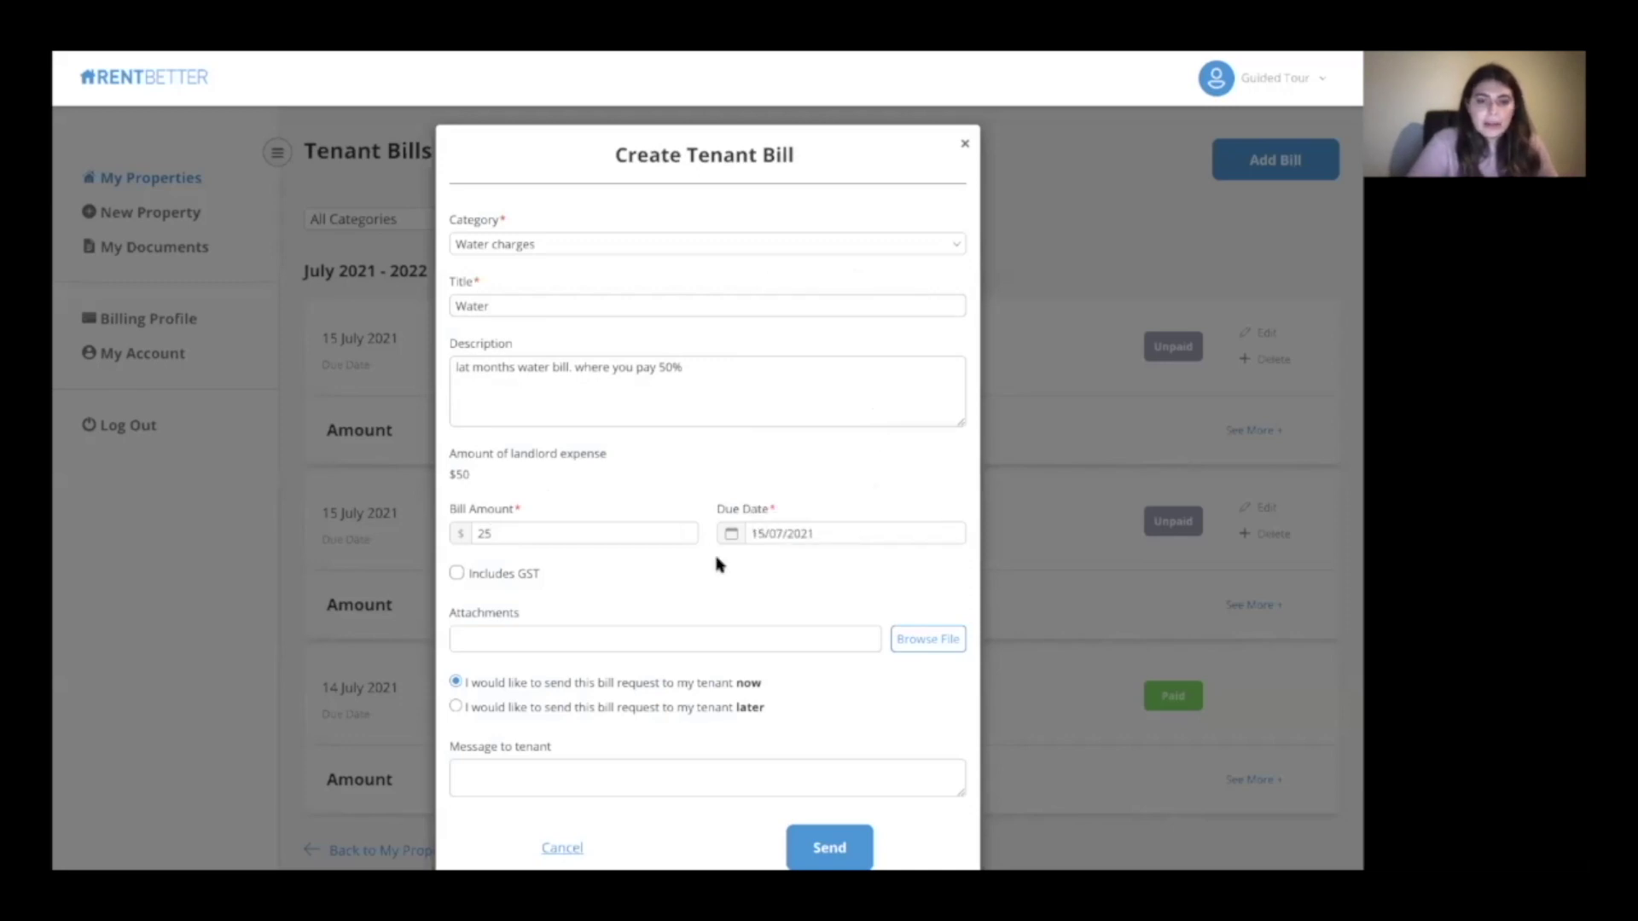
{"action": "scroll", "coordinate": [606, 589], "scroll_direction": "down", "scroll_amount": 2}
{"action": "left_click", "coordinate": [902, 570]}
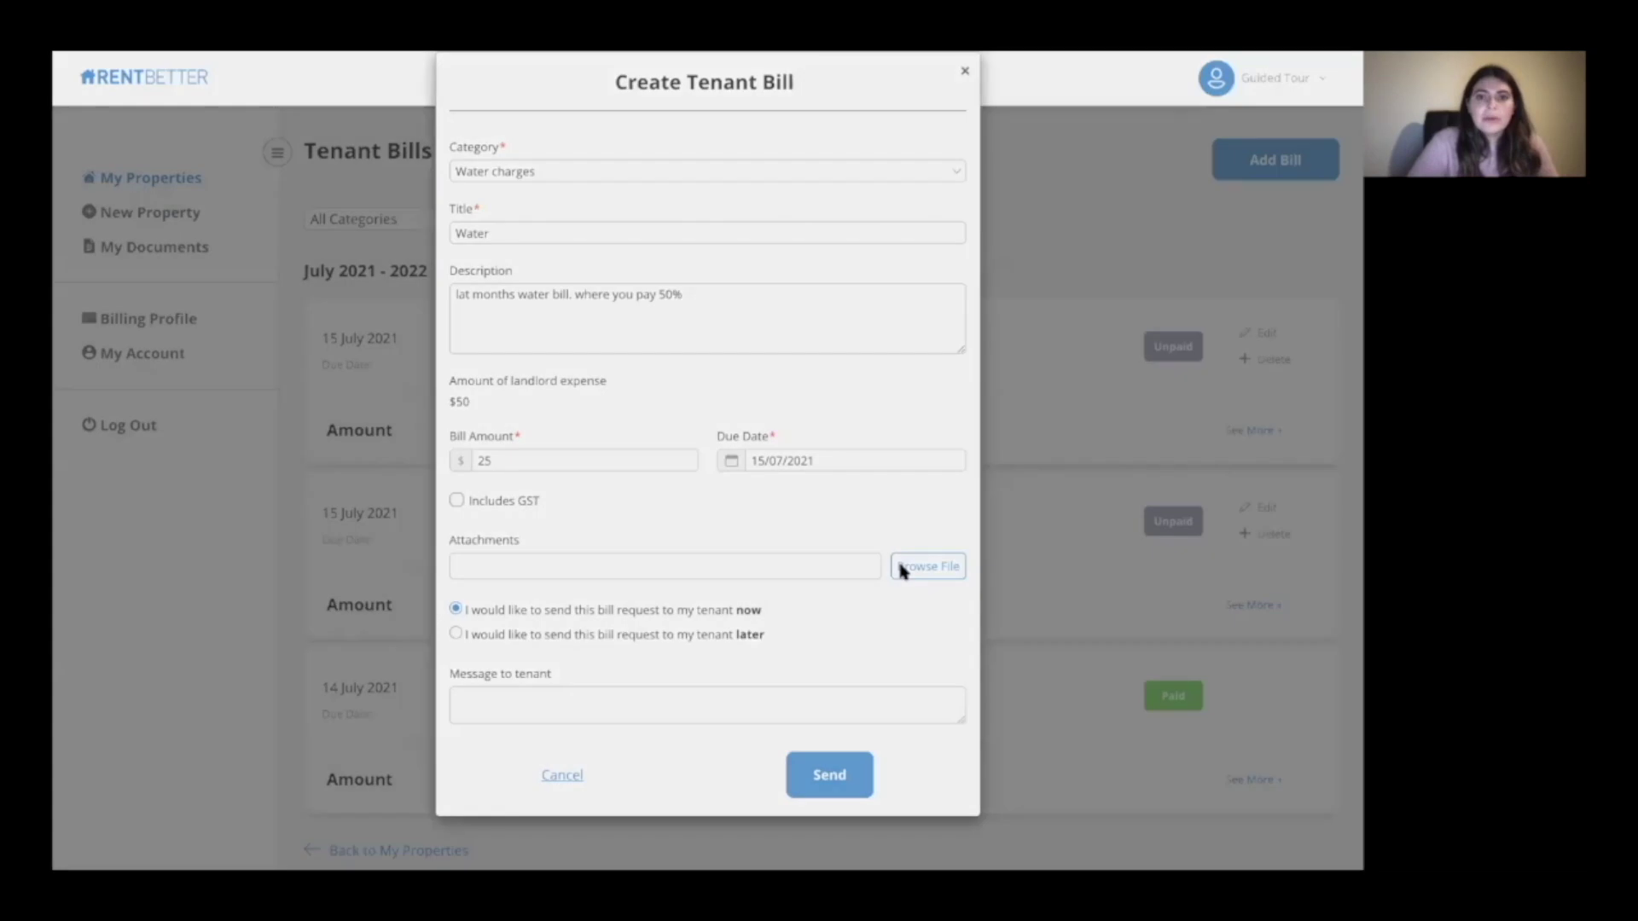
{"action": "left_click", "coordinate": [1003, 661]}
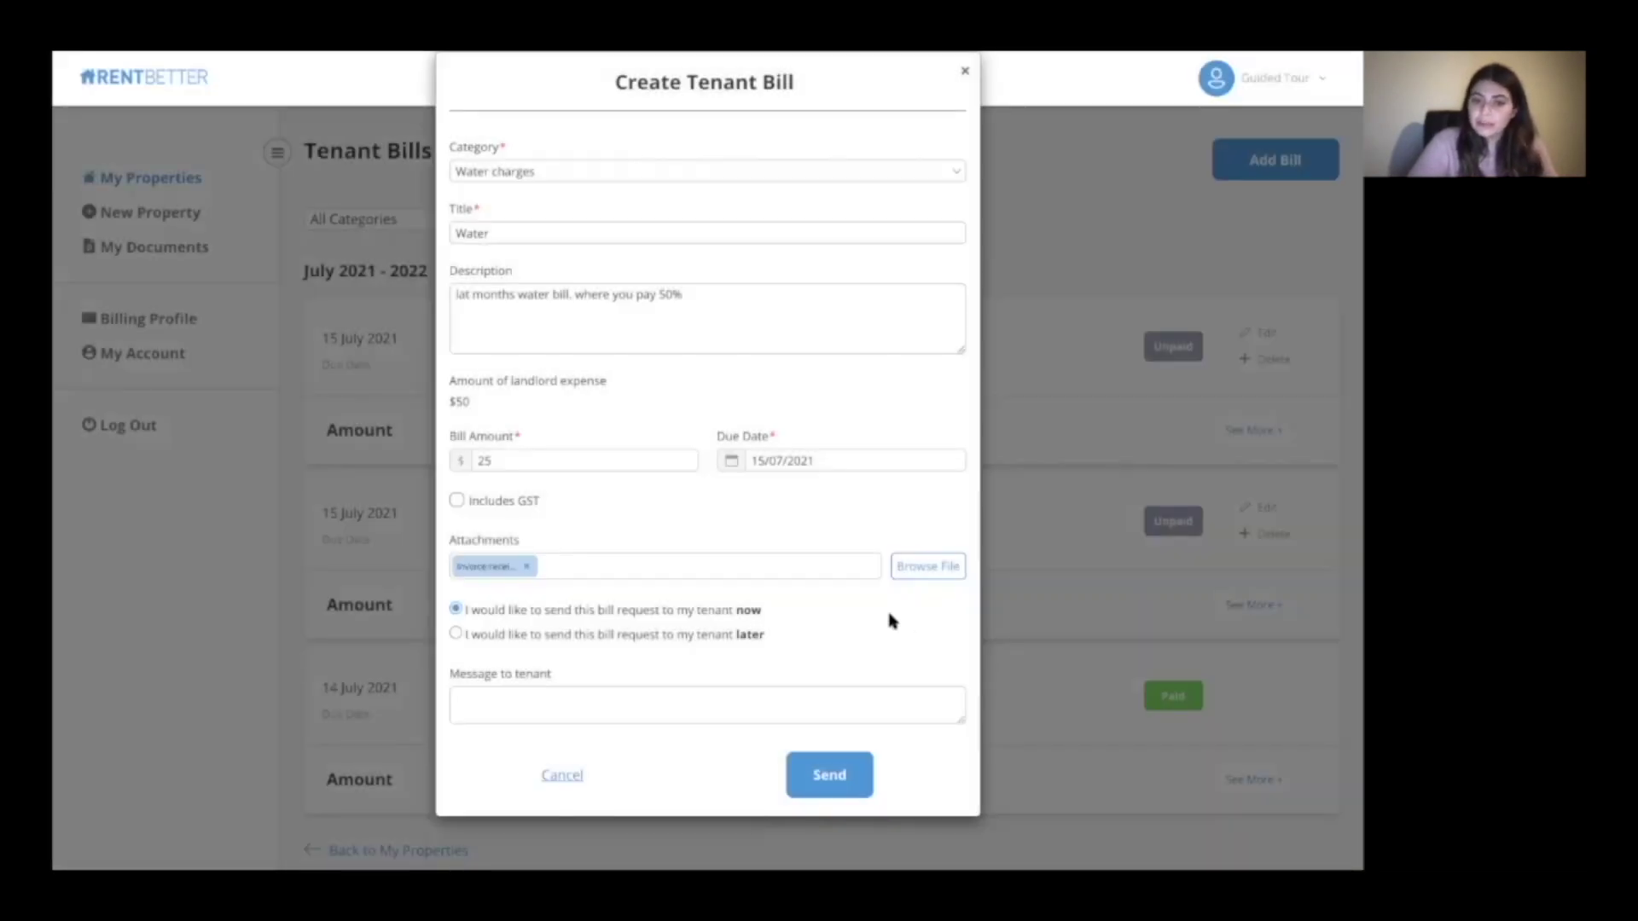
{"action": "left_click", "coordinate": [827, 785]}
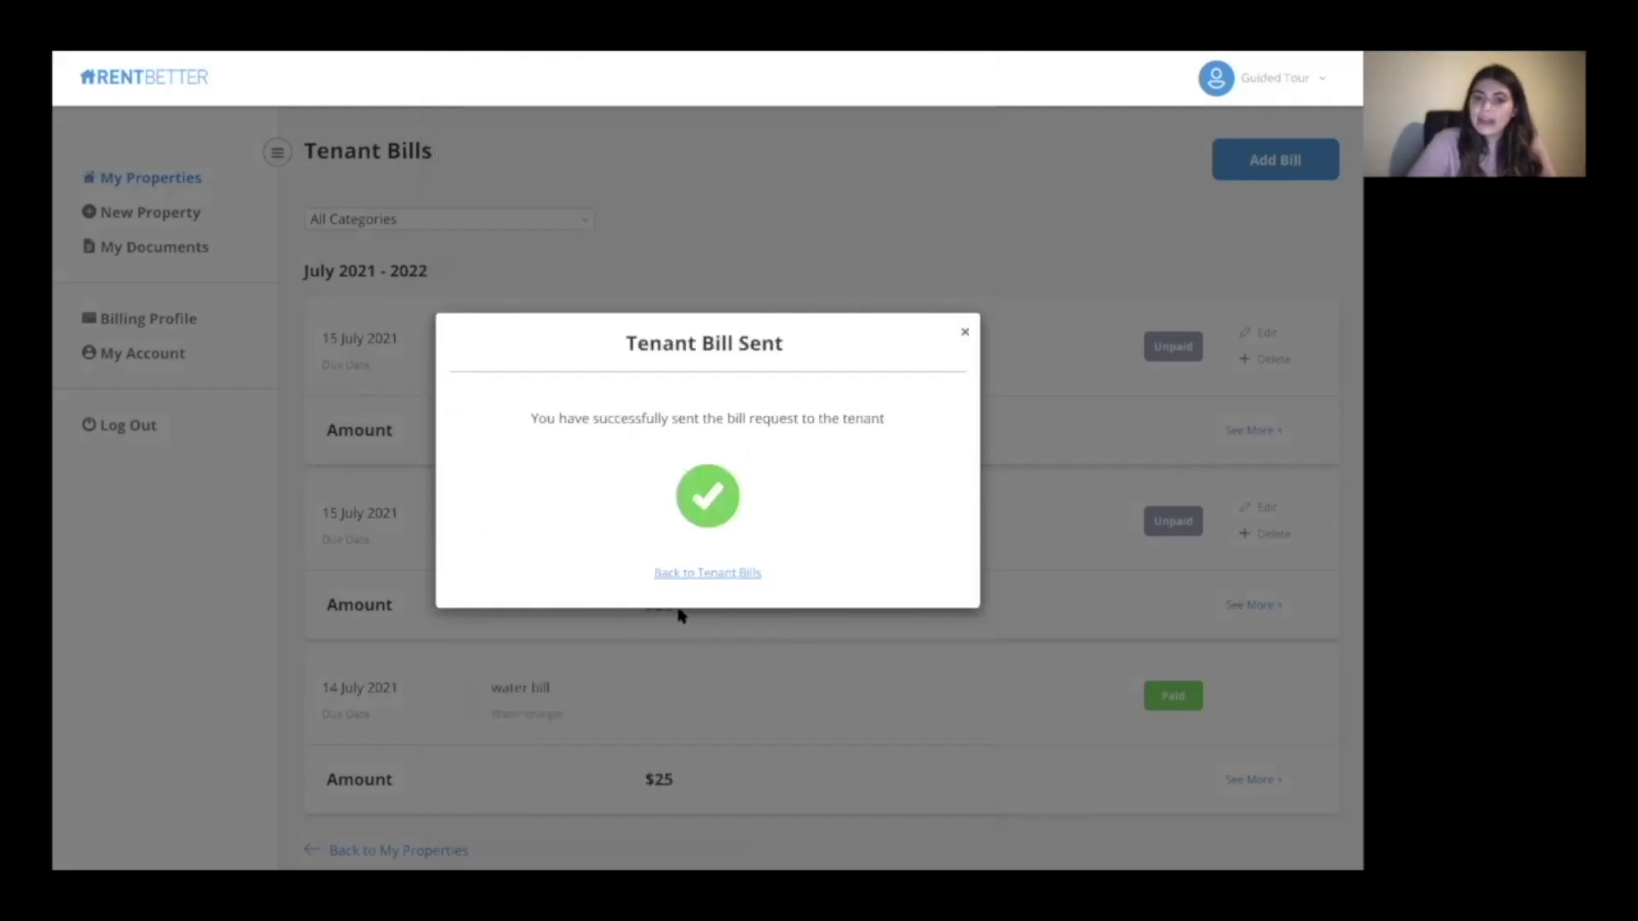
Step: Return from the confirmation to the tenant bills list
{"action": "left_click", "coordinate": [689, 573]}
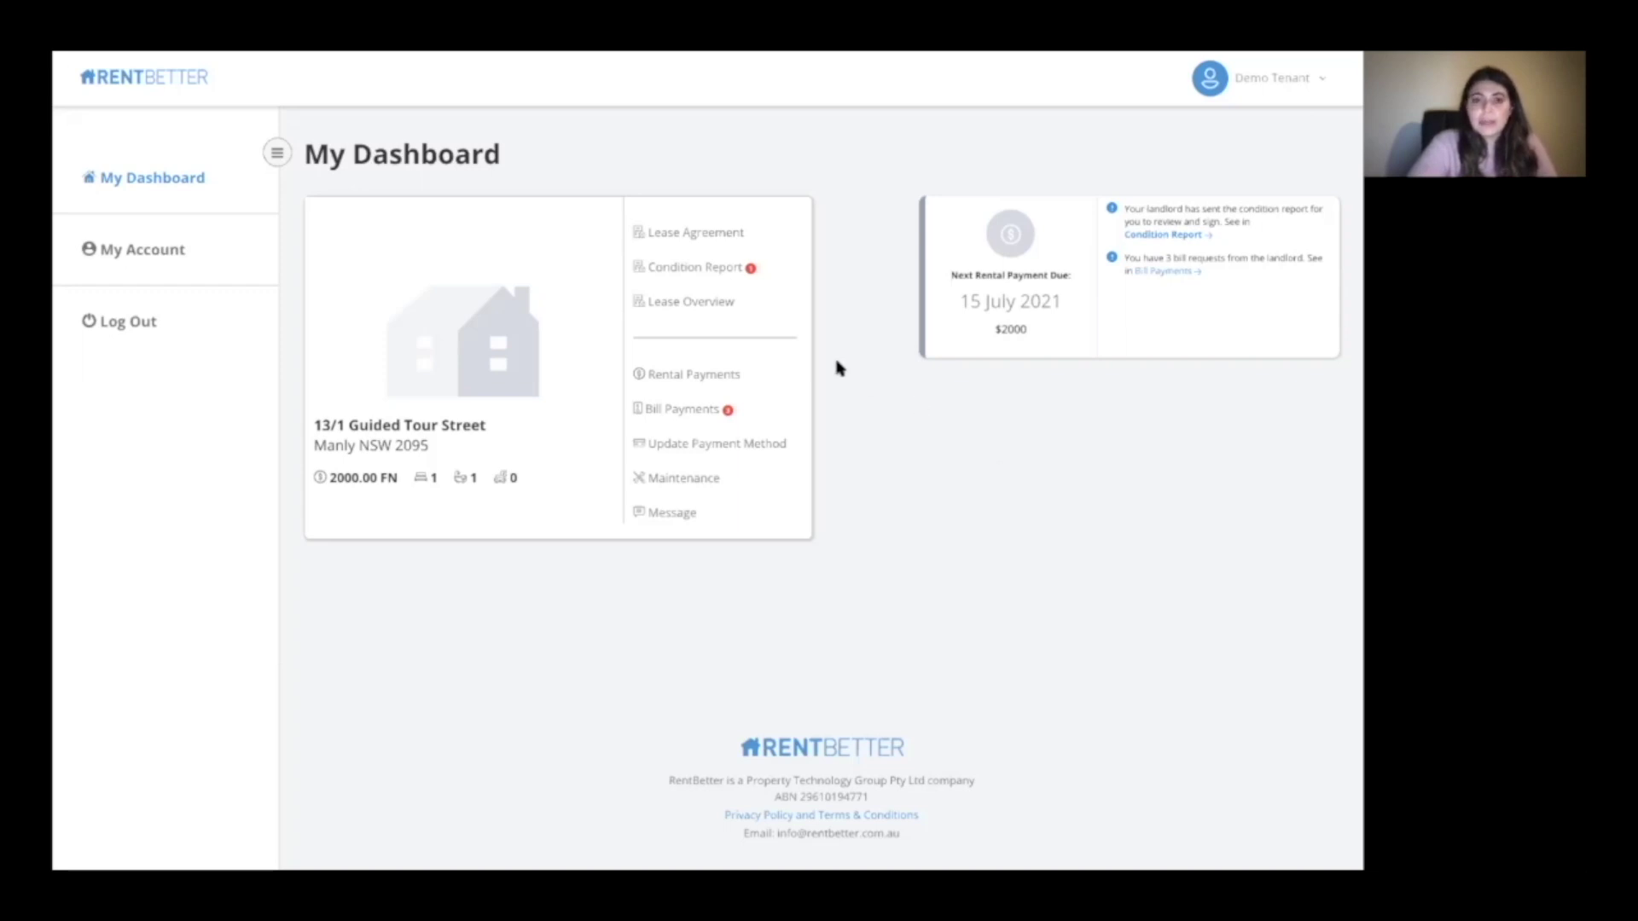
Step: Open the tenant's Bill Payments and proceed to pay the $25 Water bill
{"action": "left_click", "coordinate": [674, 407]}
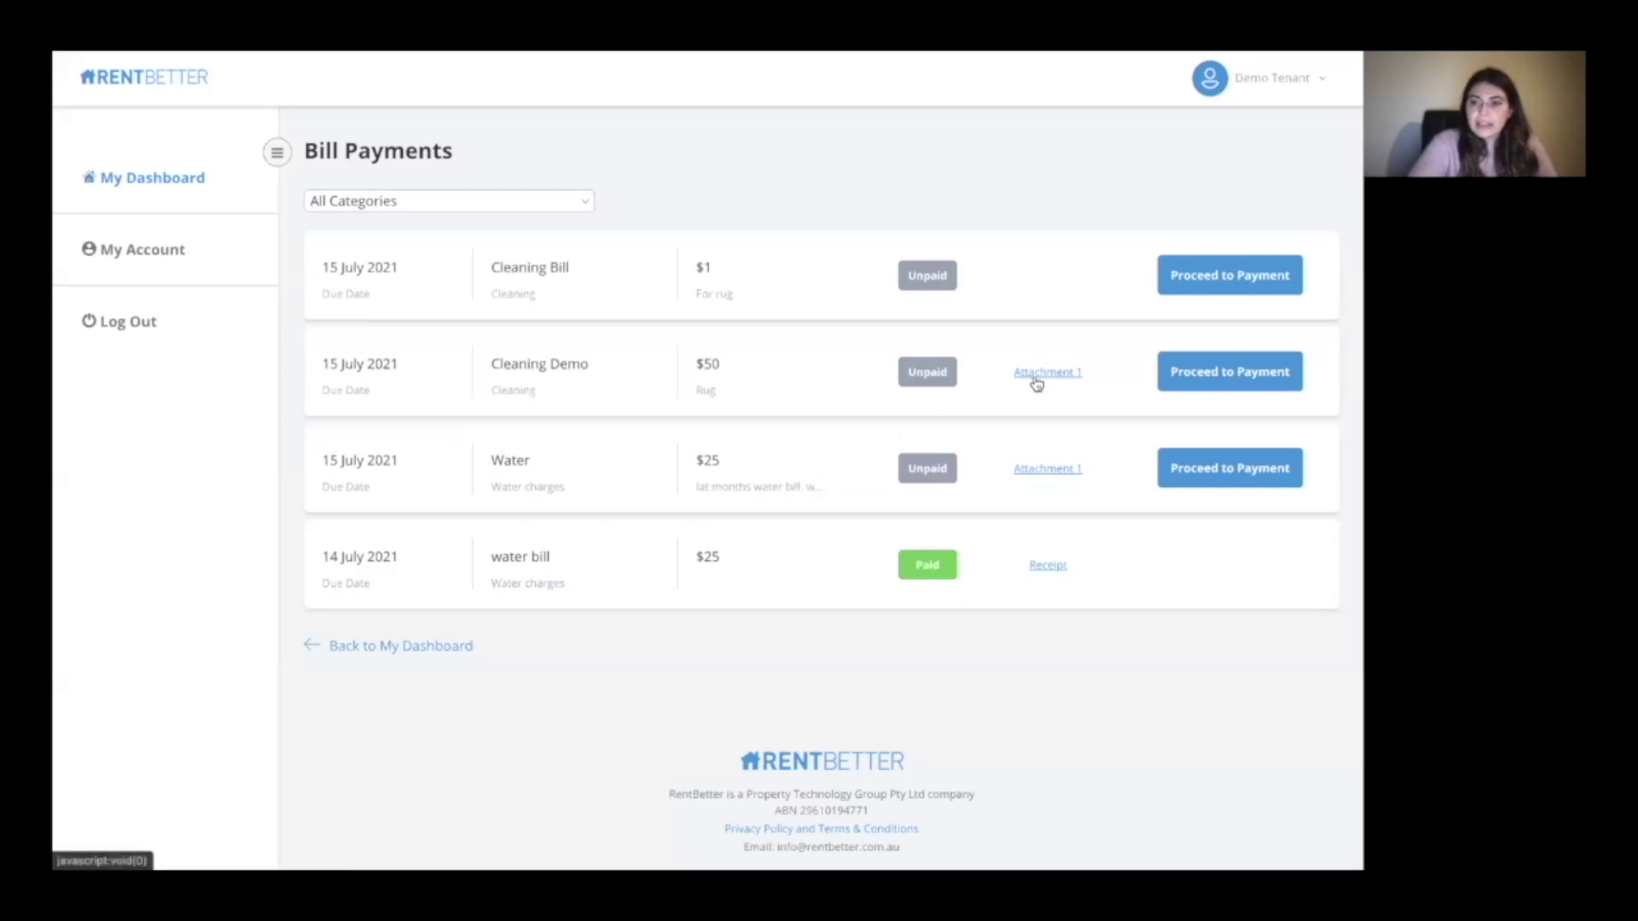
{"action": "left_click", "coordinate": [1201, 471]}
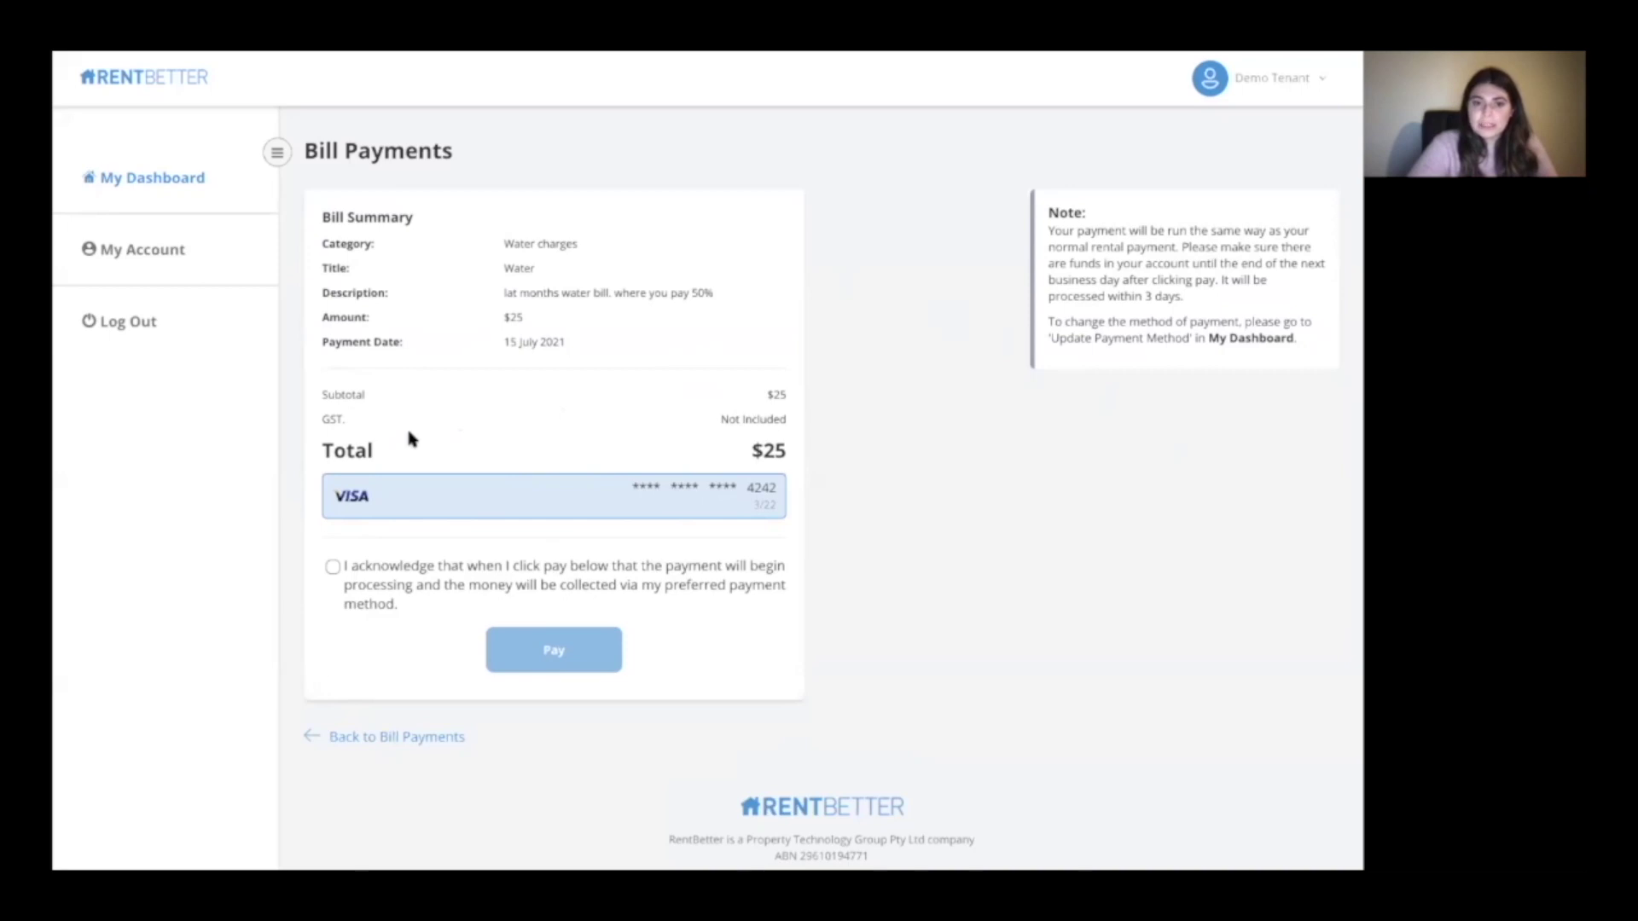
Step: Accept the payment collection terms, pay the $25 Water bill, and return to properties
{"action": "left_click", "coordinate": [333, 567]}
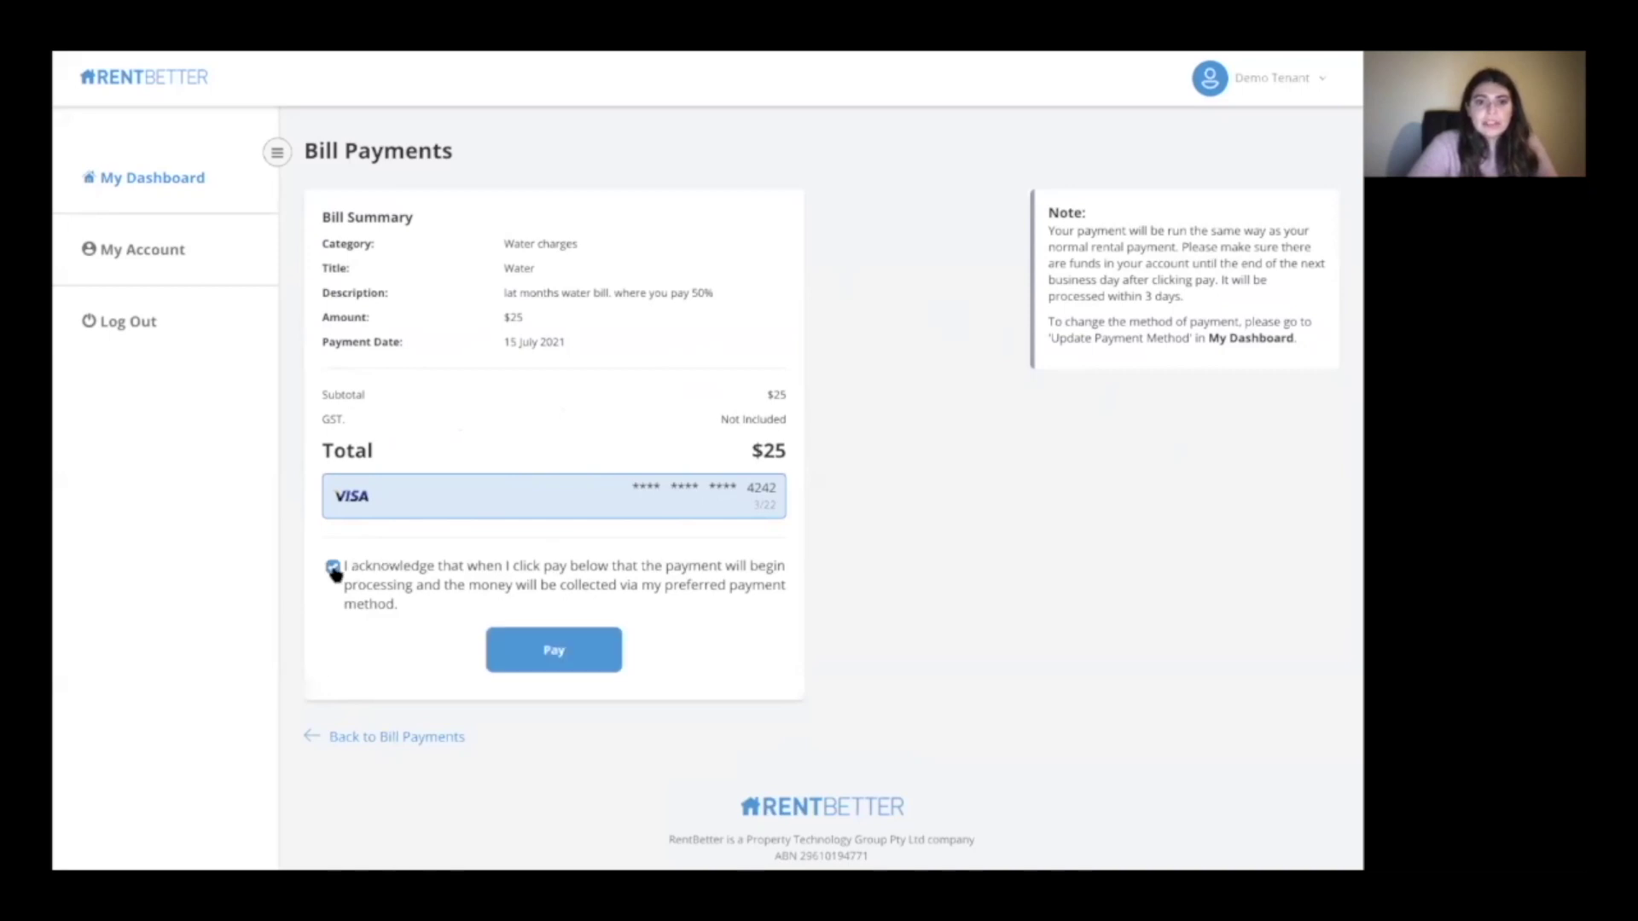
{"action": "left_click", "coordinate": [574, 648]}
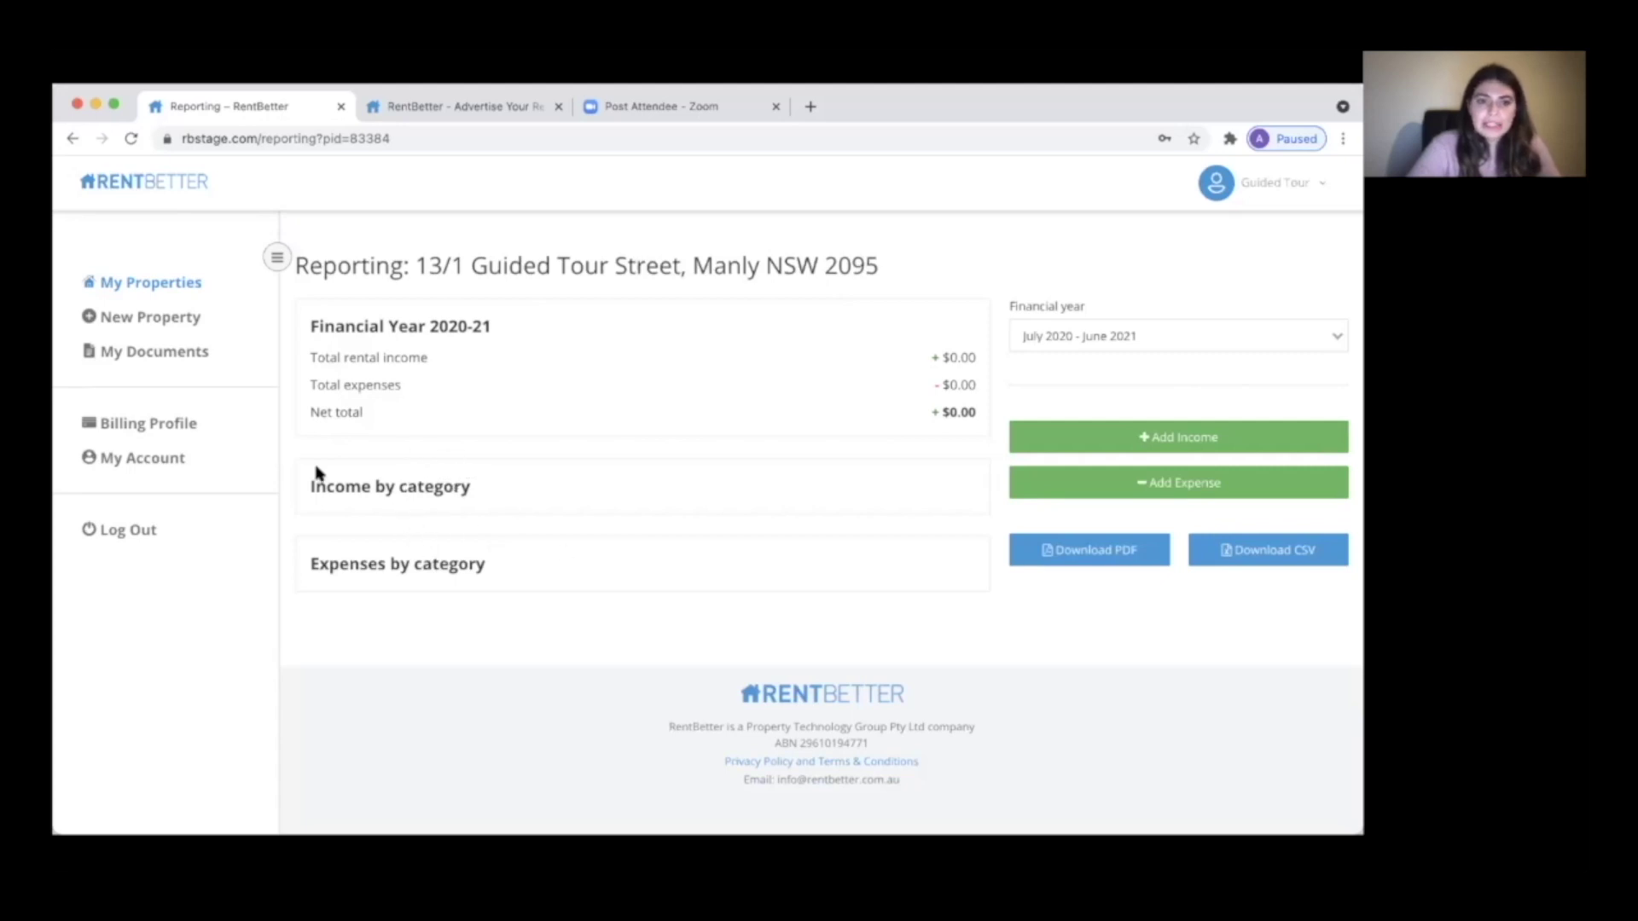
{"action": "left_click", "coordinate": [72, 139]}
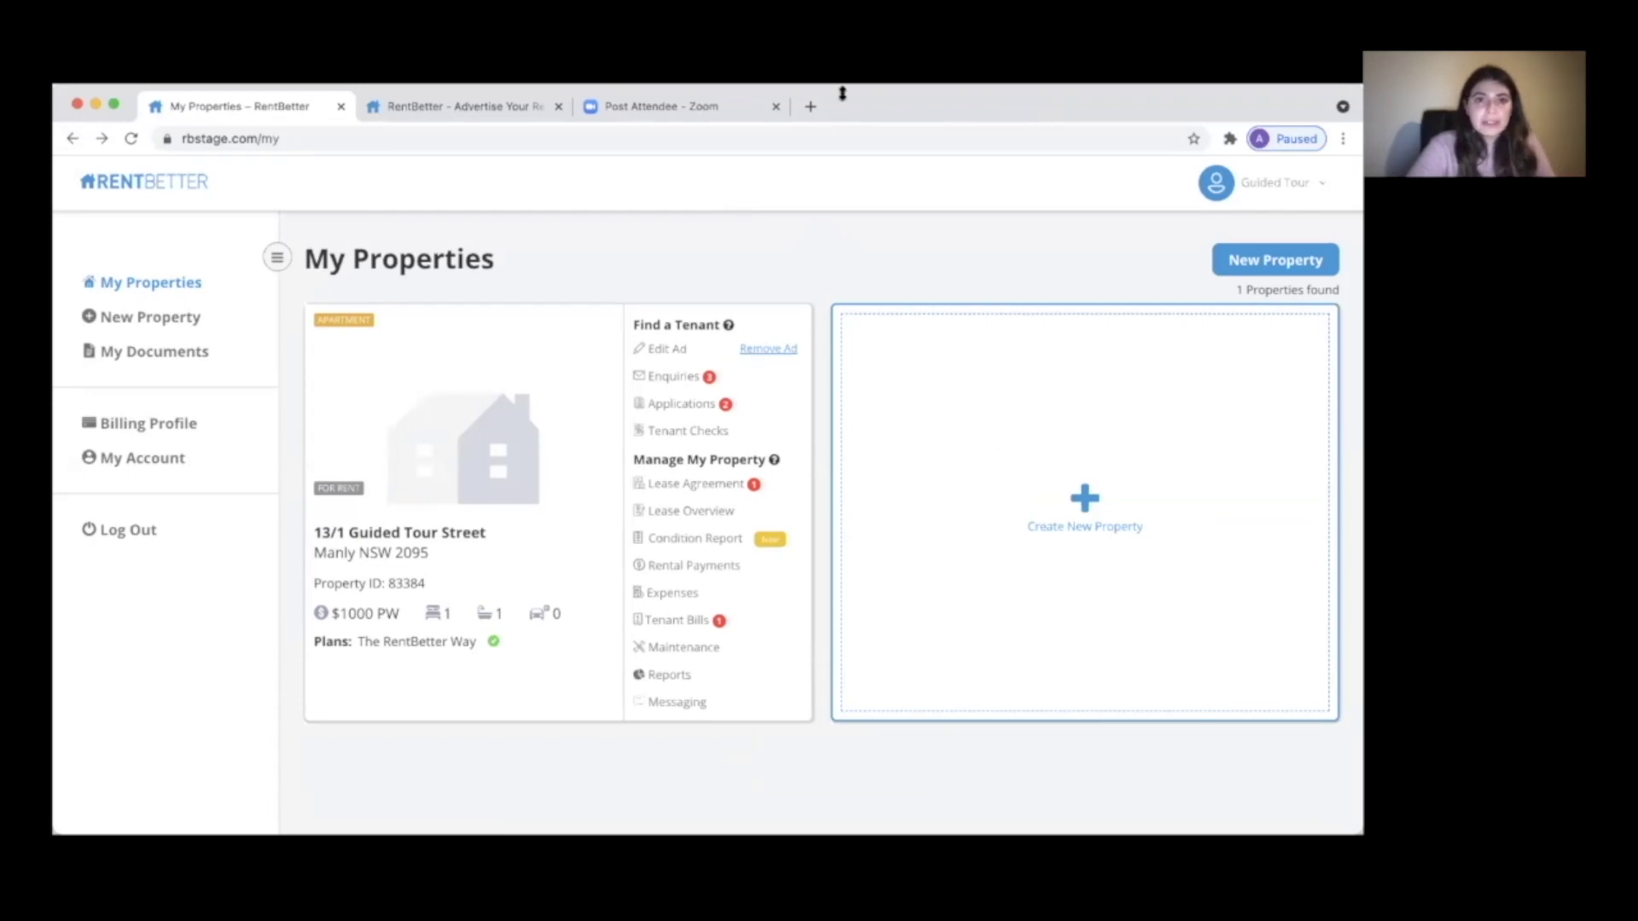
Step: Log the Demo Landlord out of the public RentBetter site and view the Our Features page
{"action": "left_click", "coordinate": [387, 108]}
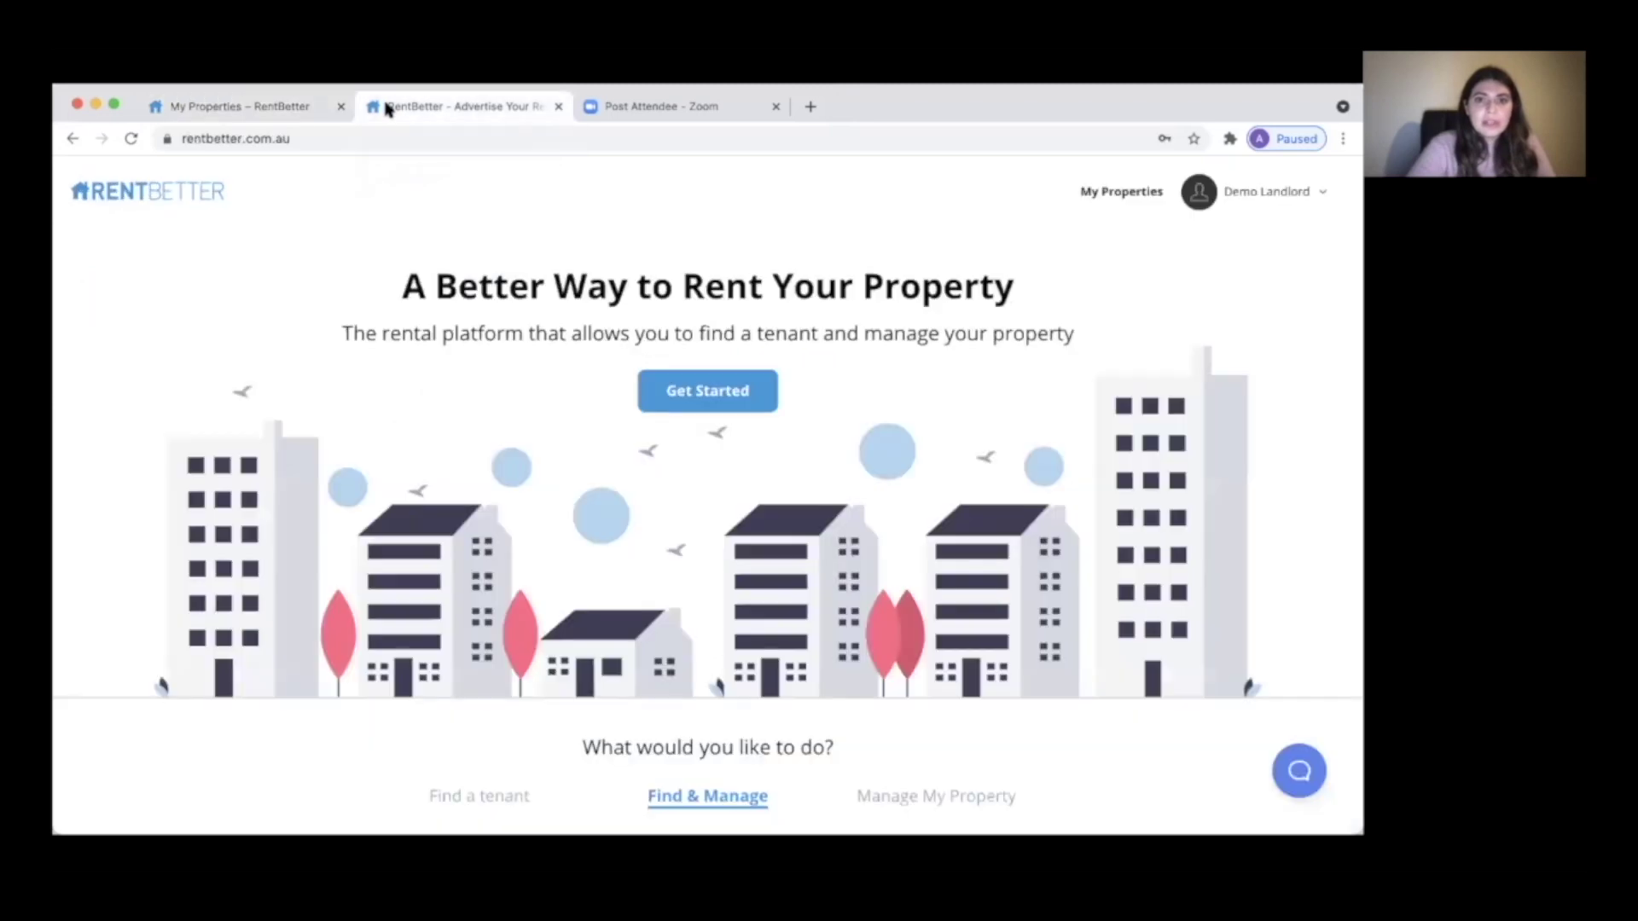
{"action": "left_click", "coordinate": [1251, 195]}
{"action": "left_click", "coordinate": [1243, 355]}
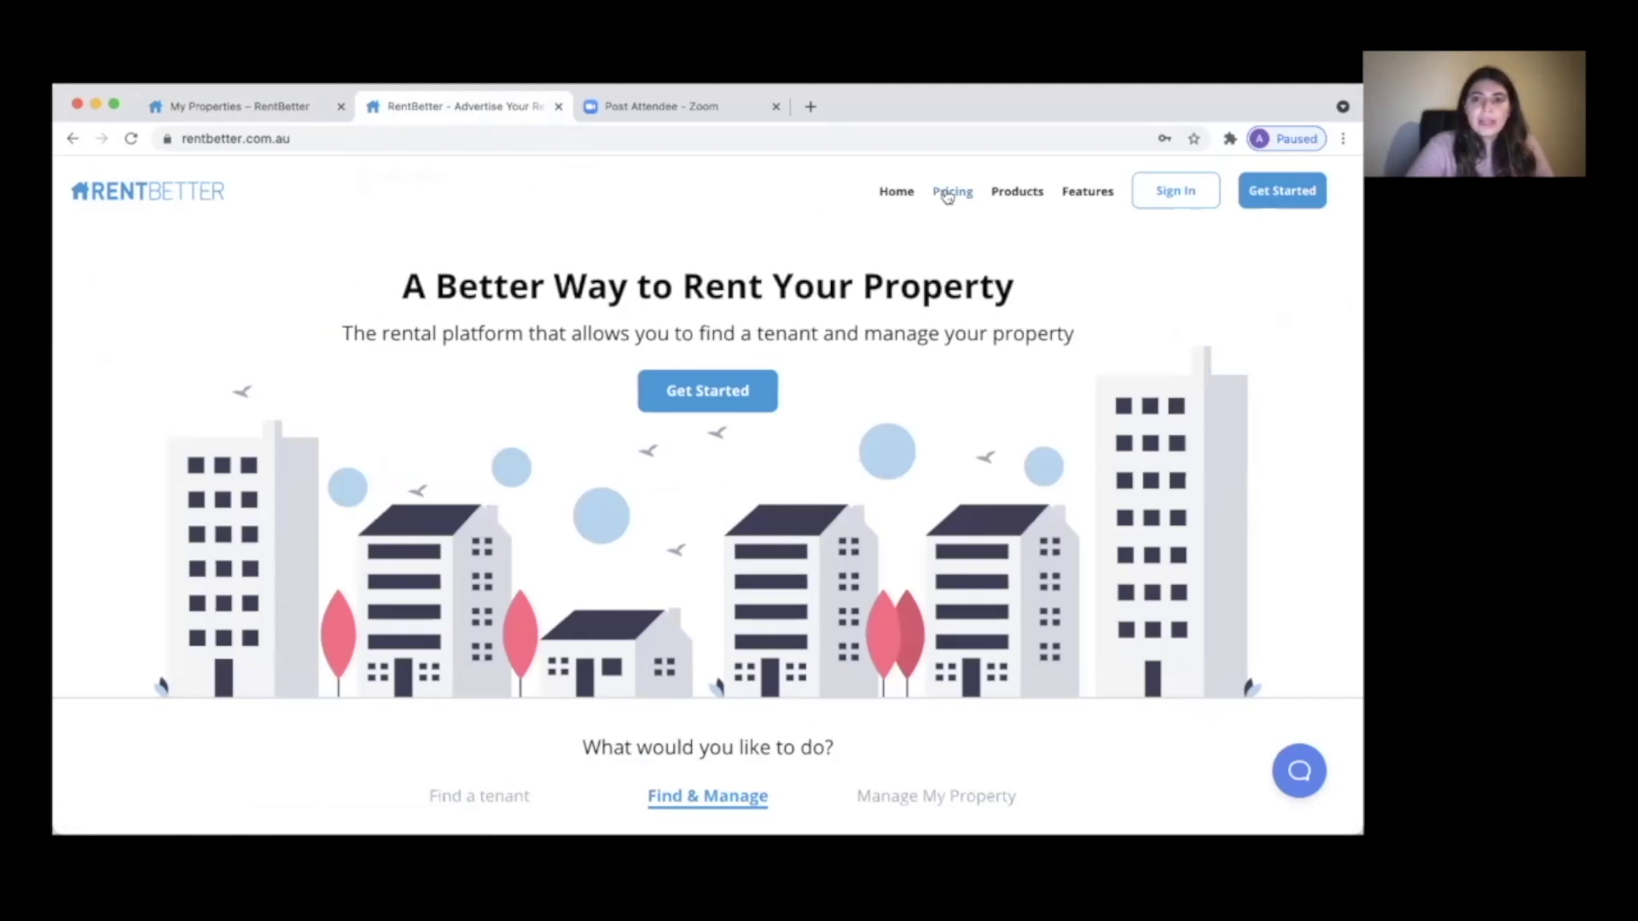
{"action": "left_click", "coordinate": [1085, 193]}
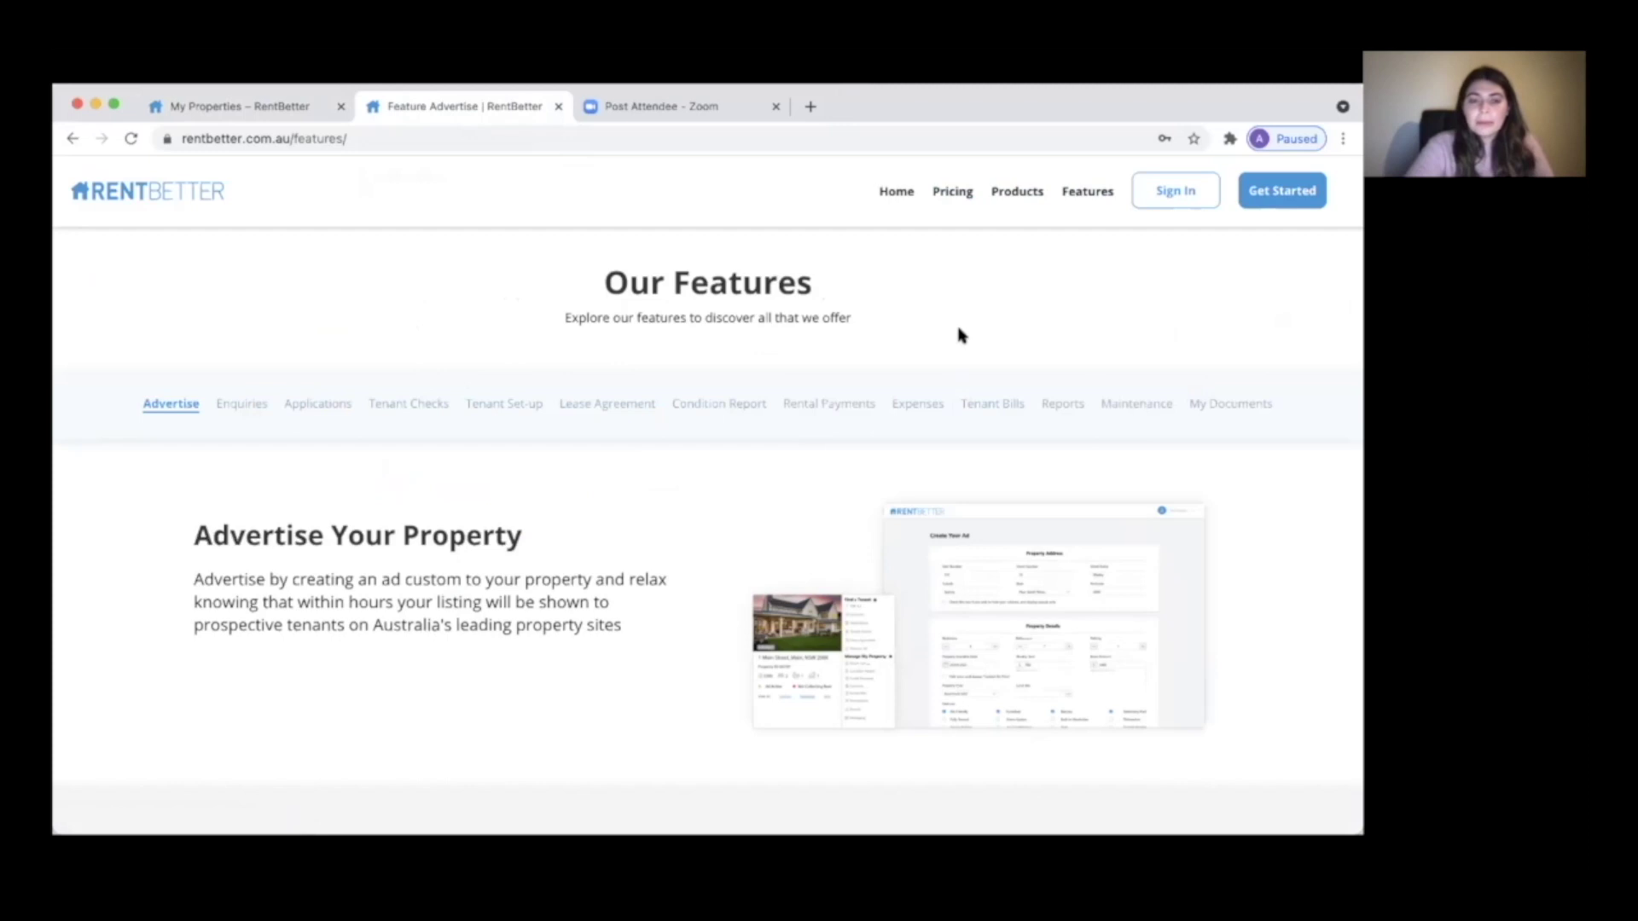
{"action": "left_click", "coordinate": [952, 192]}
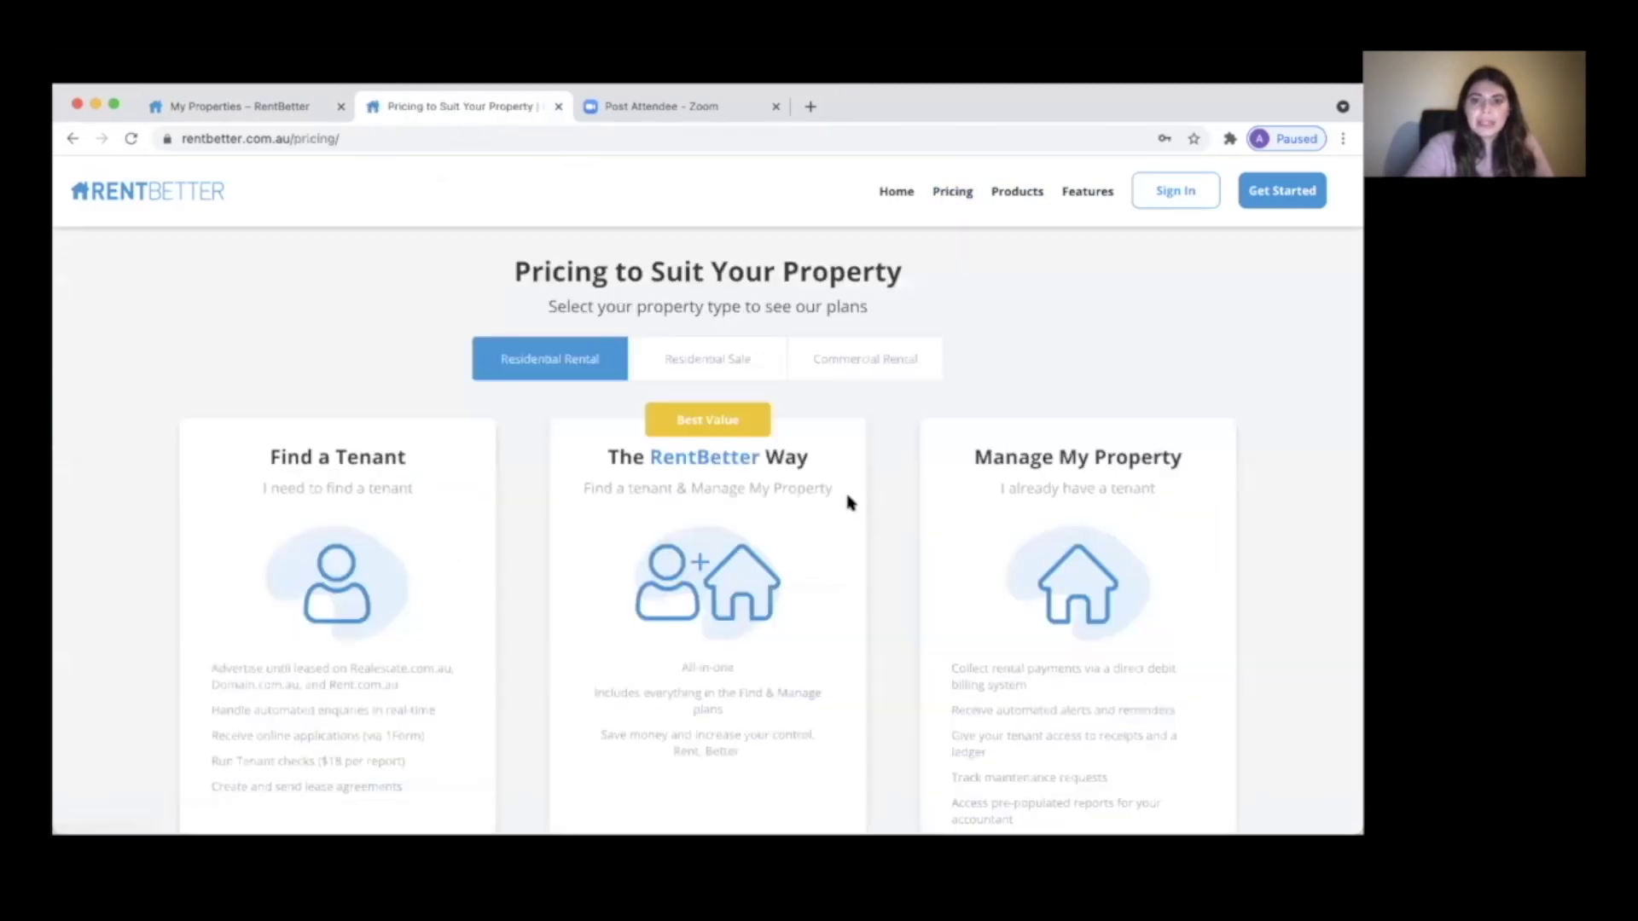
{"action": "scroll", "coordinate": [847, 502], "scroll_direction": "down", "scroll_amount": 1}
{"action": "scroll", "coordinate": [847, 501], "scroll_direction": "down", "scroll_amount": 1}
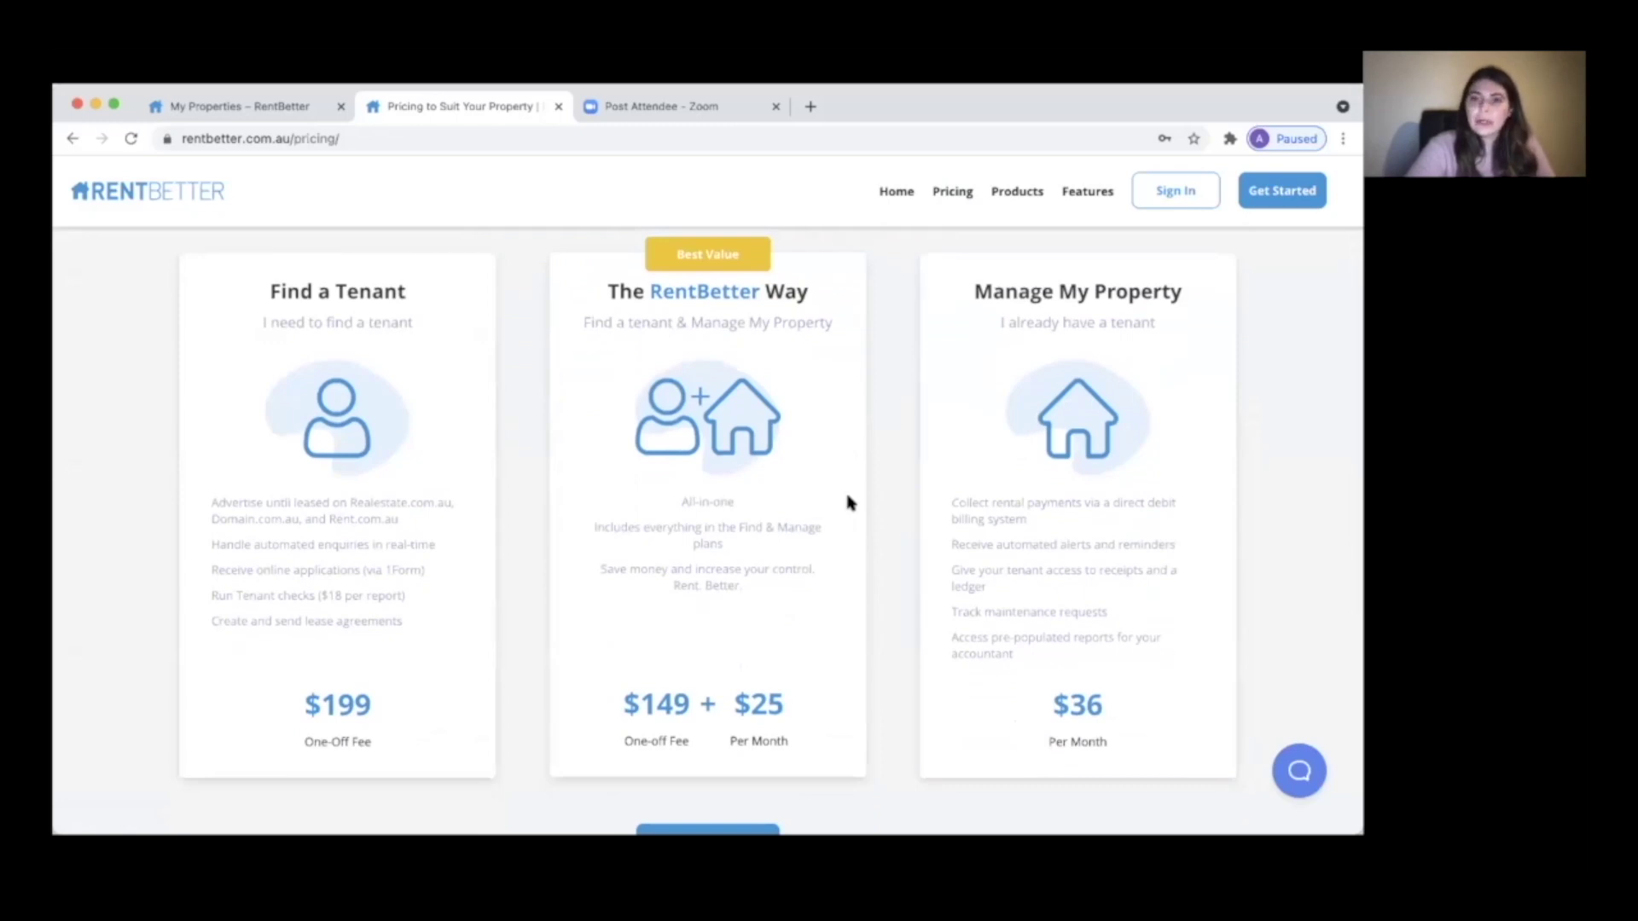
{"action": "scroll", "coordinate": [847, 501], "scroll_direction": "up", "scroll_amount": 1}
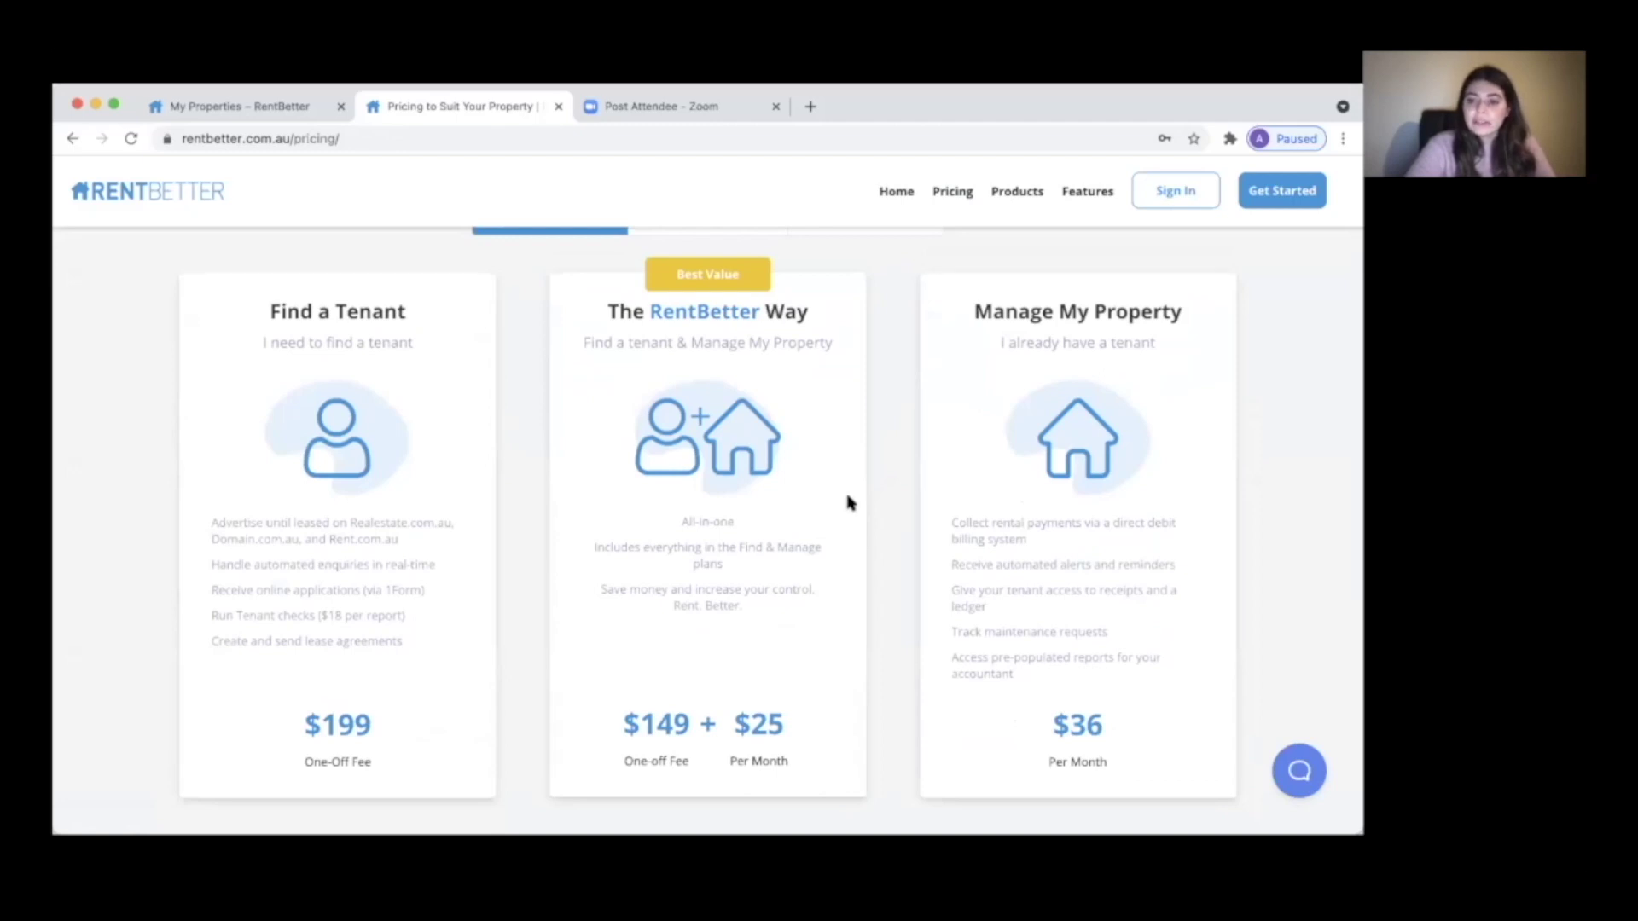
{"action": "scroll", "coordinate": [848, 524], "scroll_direction": "down", "scroll_amount": 2}
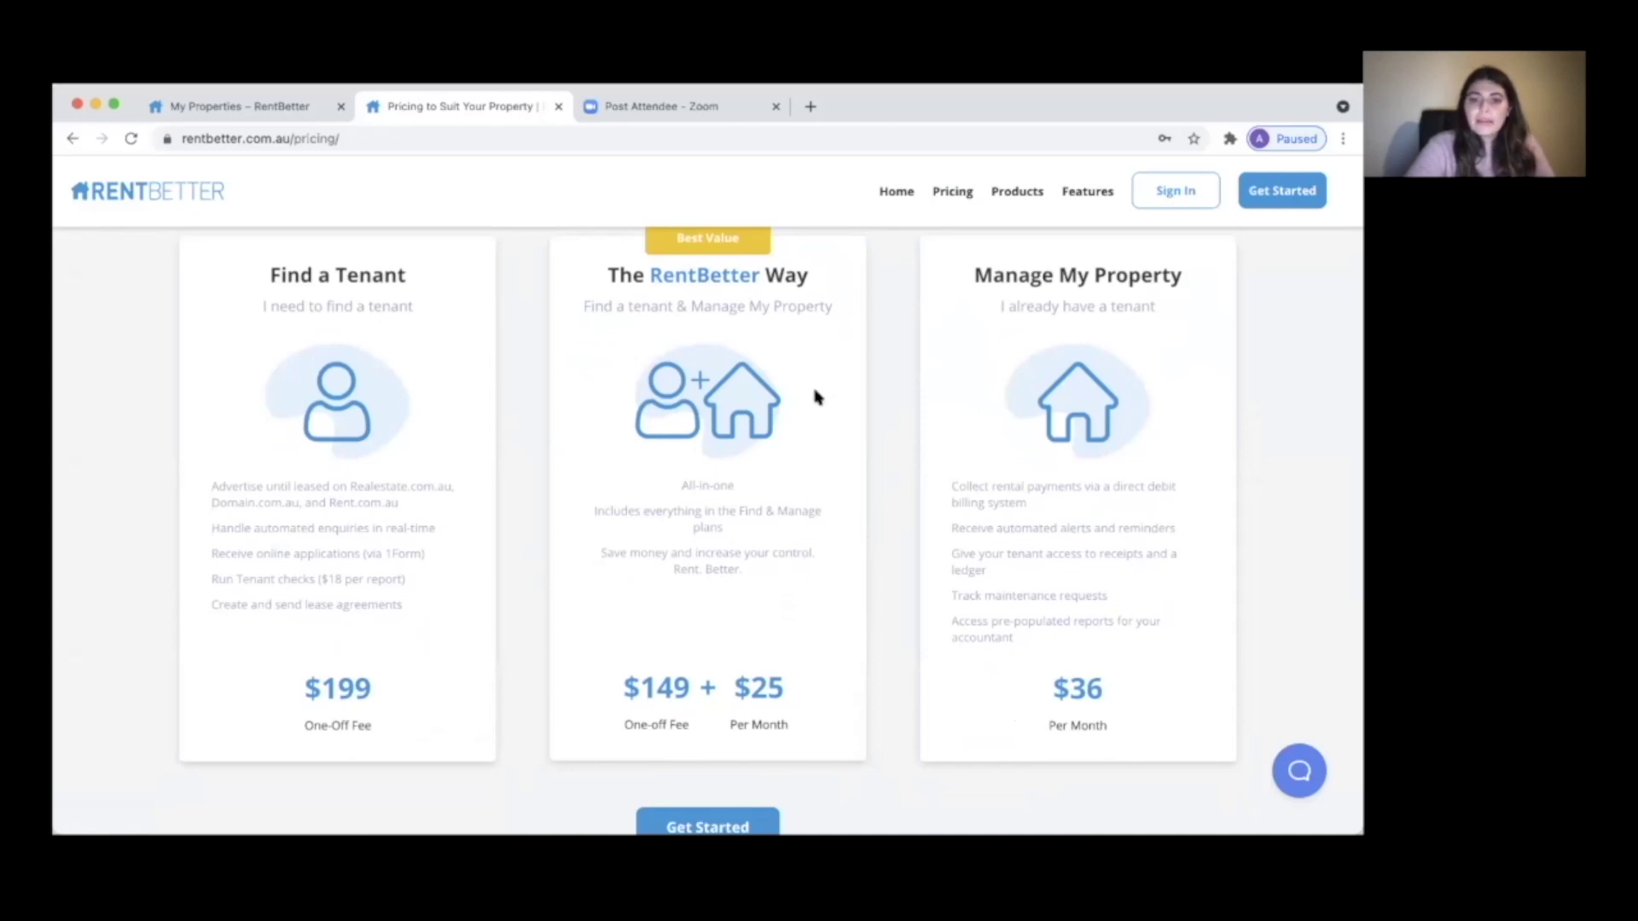
{"action": "scroll", "coordinate": [815, 397], "scroll_direction": "up", "scroll_amount": 1}
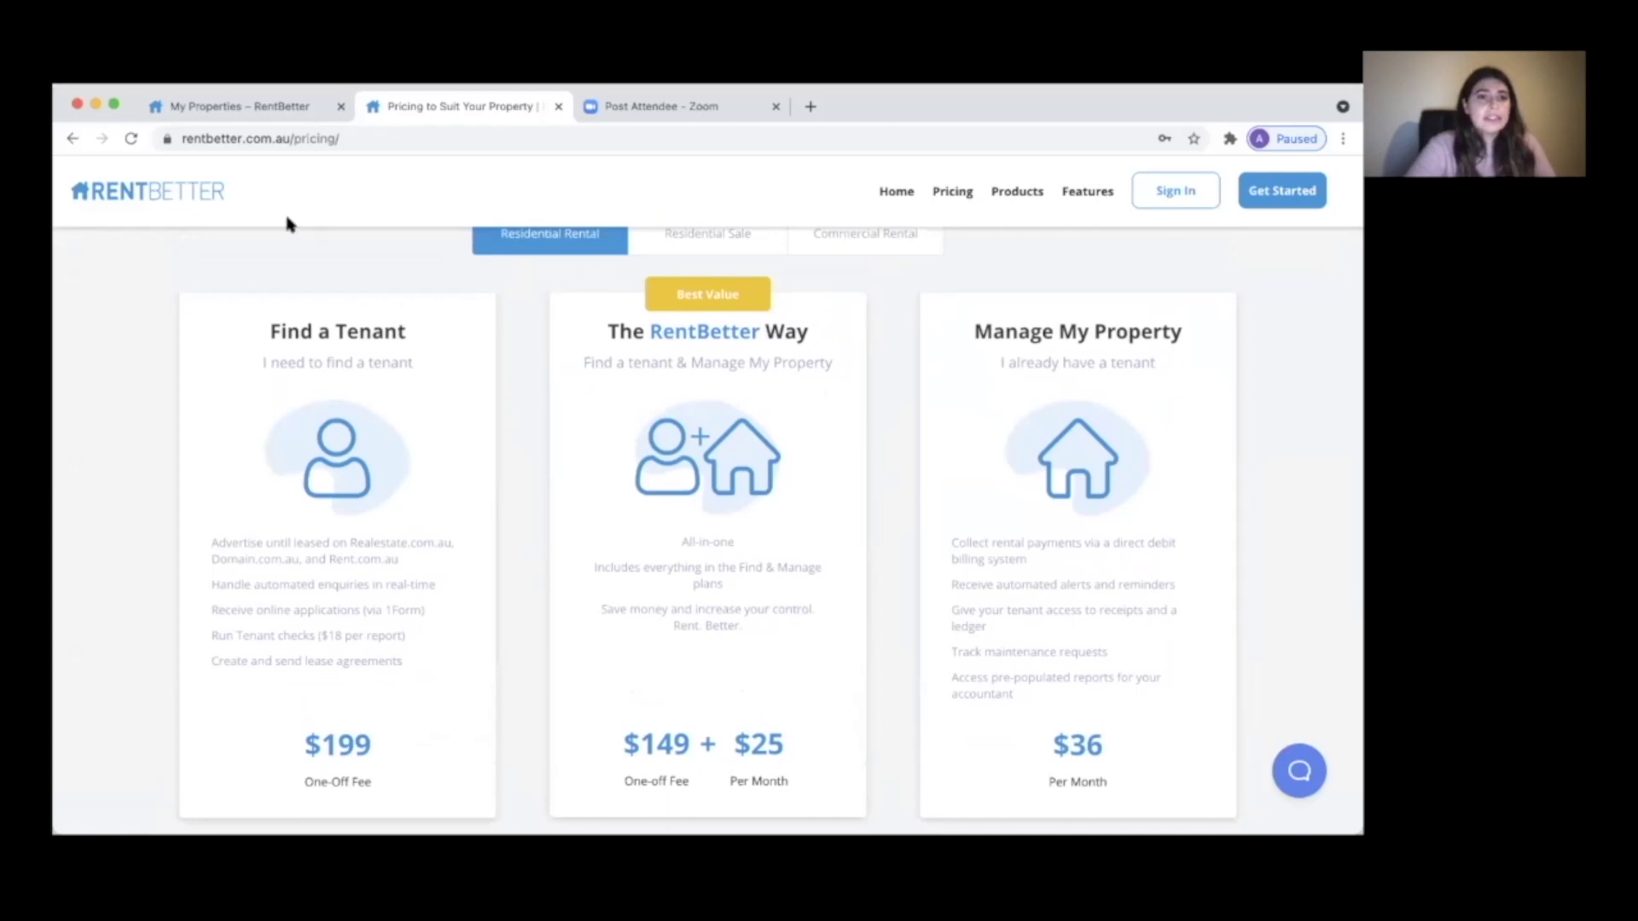
{"action": "left_click", "coordinate": [898, 195]}
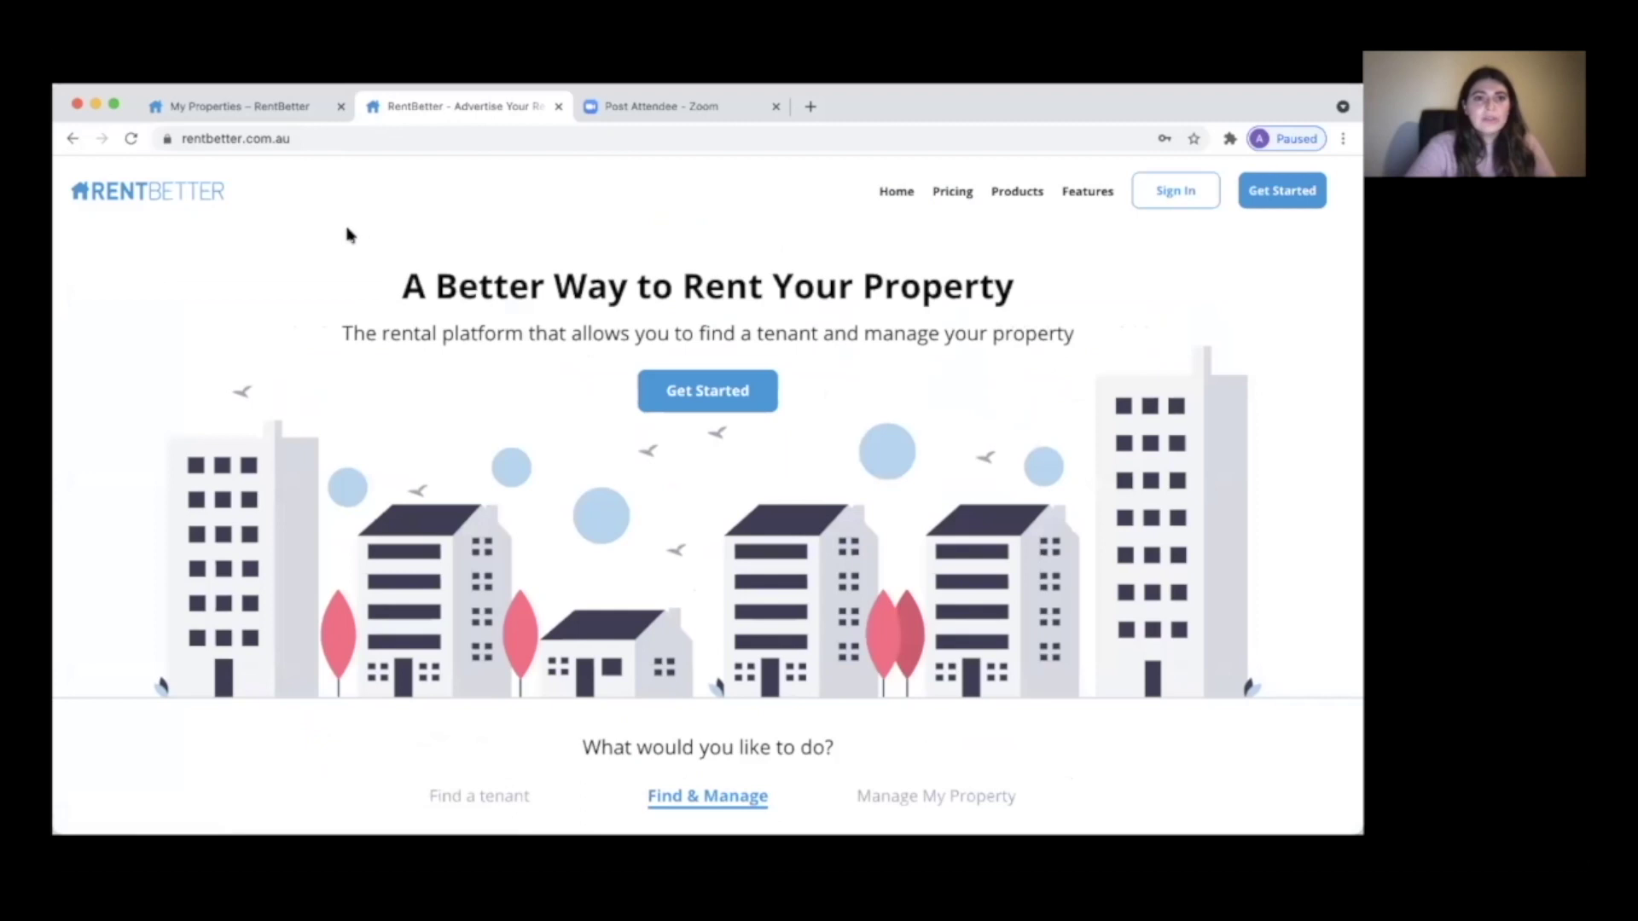